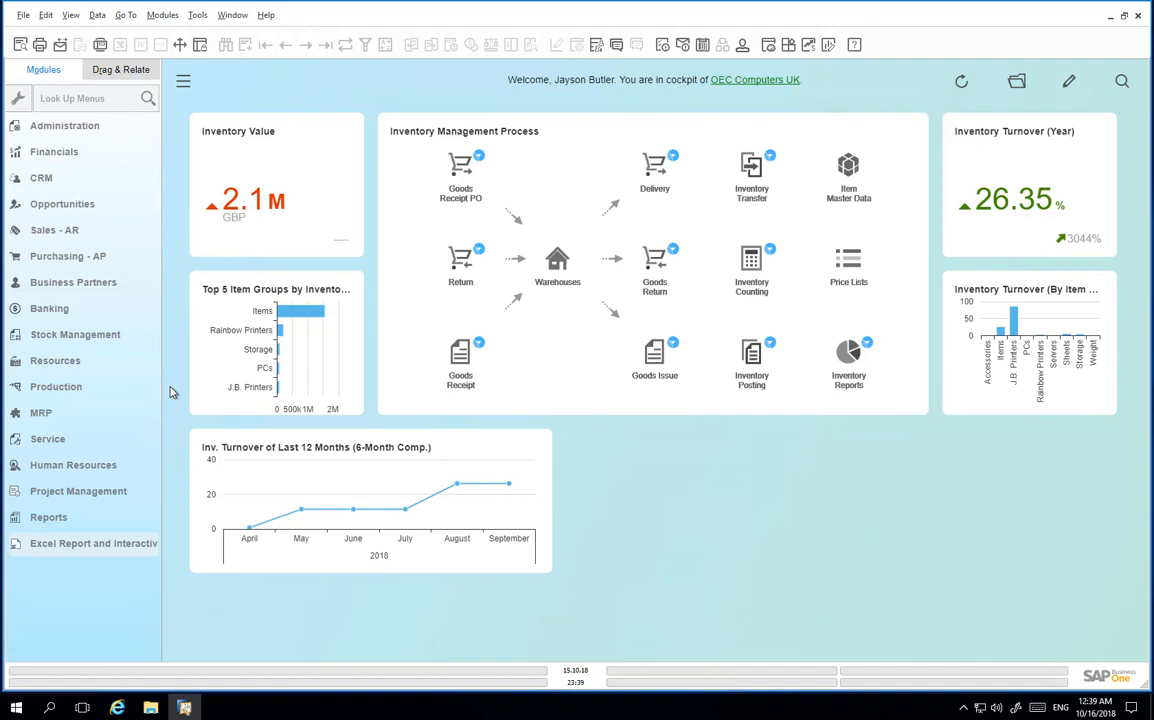
Open a new Bill of Materials form from the Production module.
left_click(88, 388)
left_click(97, 285)
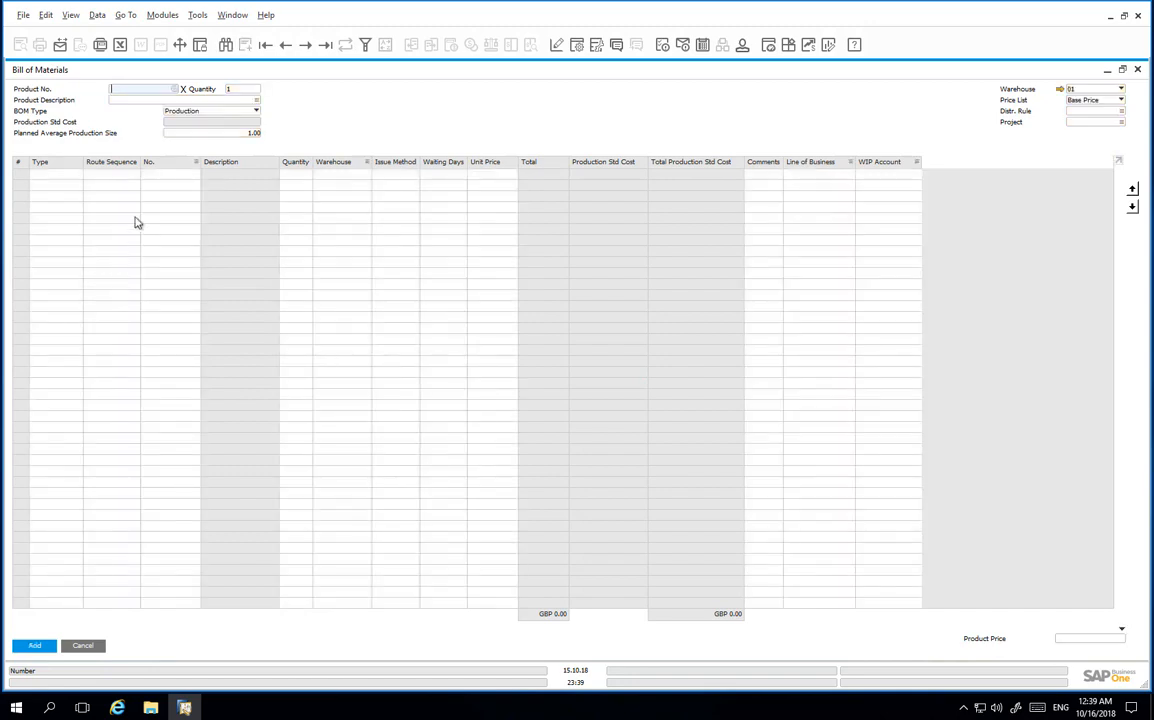
Set the BOM product to C20056 Company Laptop and keep BOM Type Production.
left_click(174, 91)
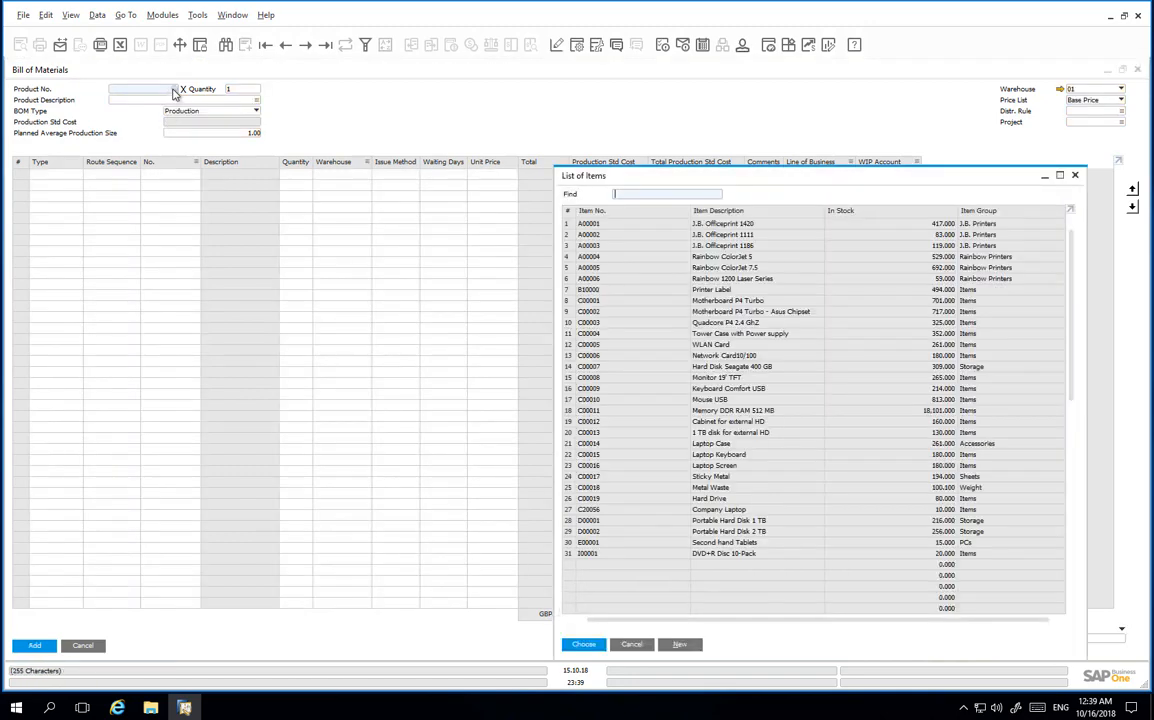
left_click(757, 509)
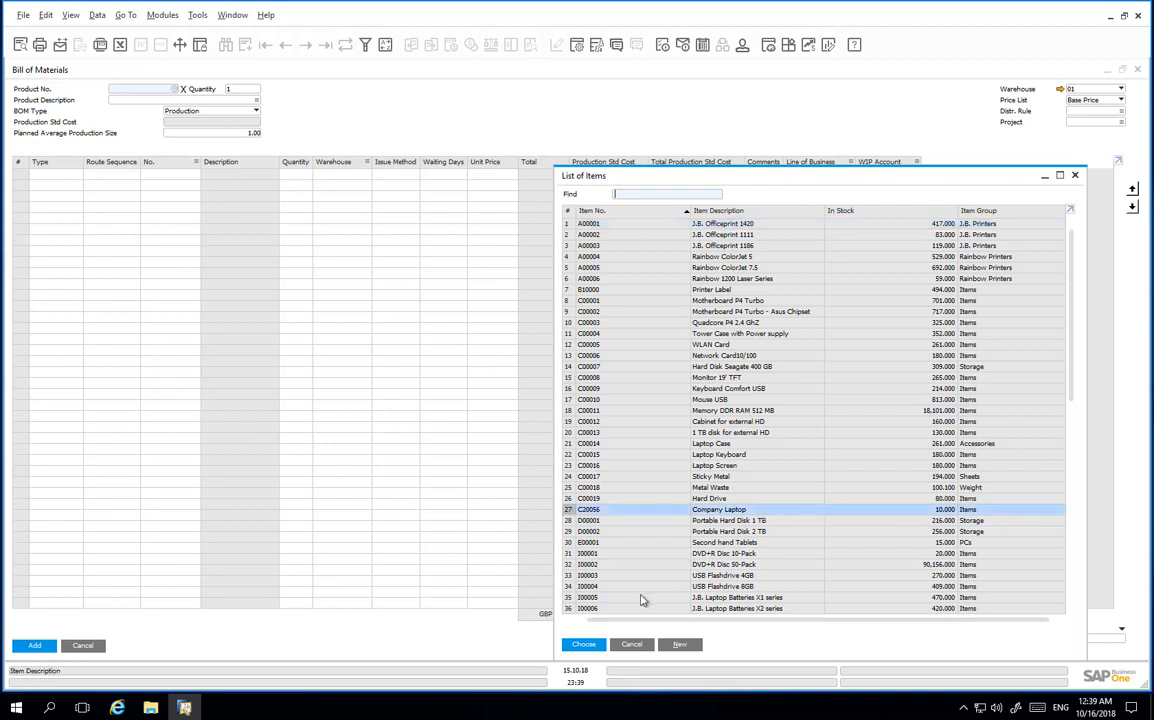
left_click(586, 644)
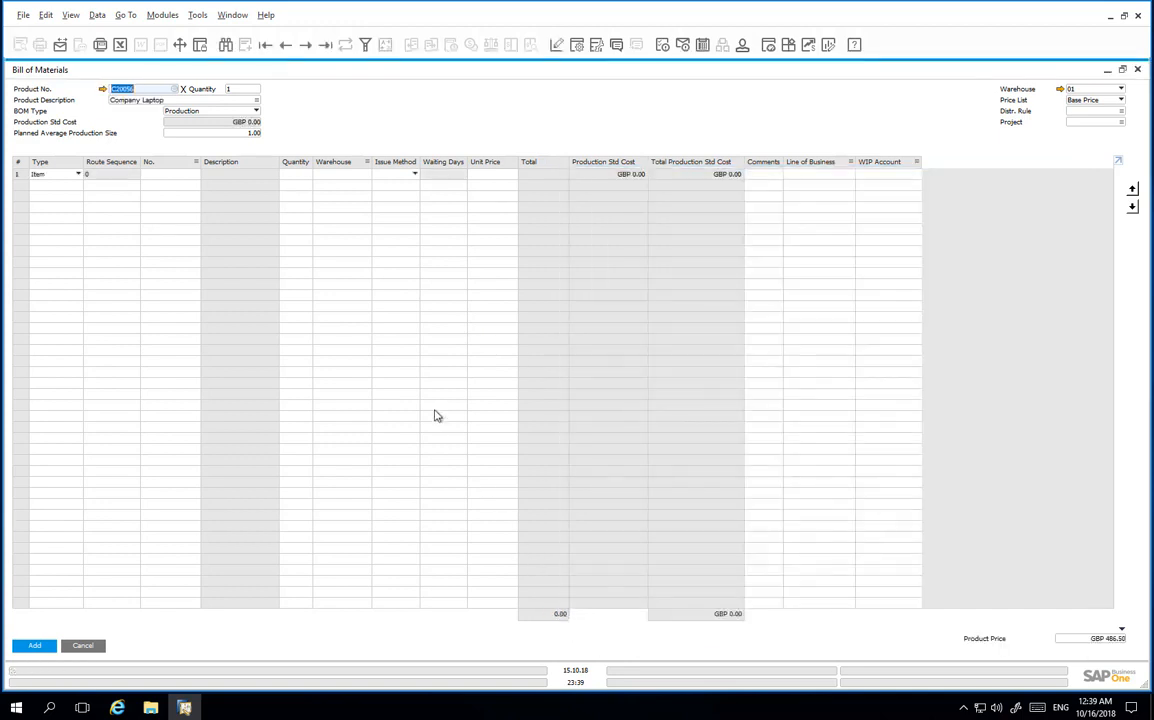
left_click(250, 111)
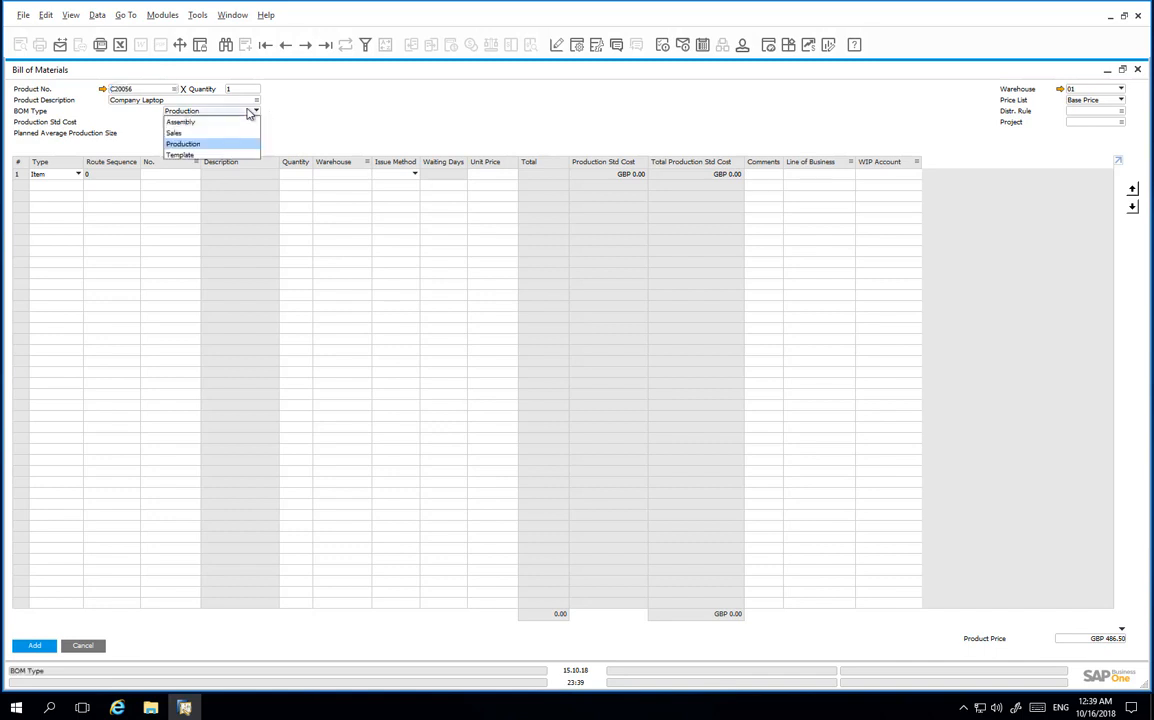
left_click(250, 111)
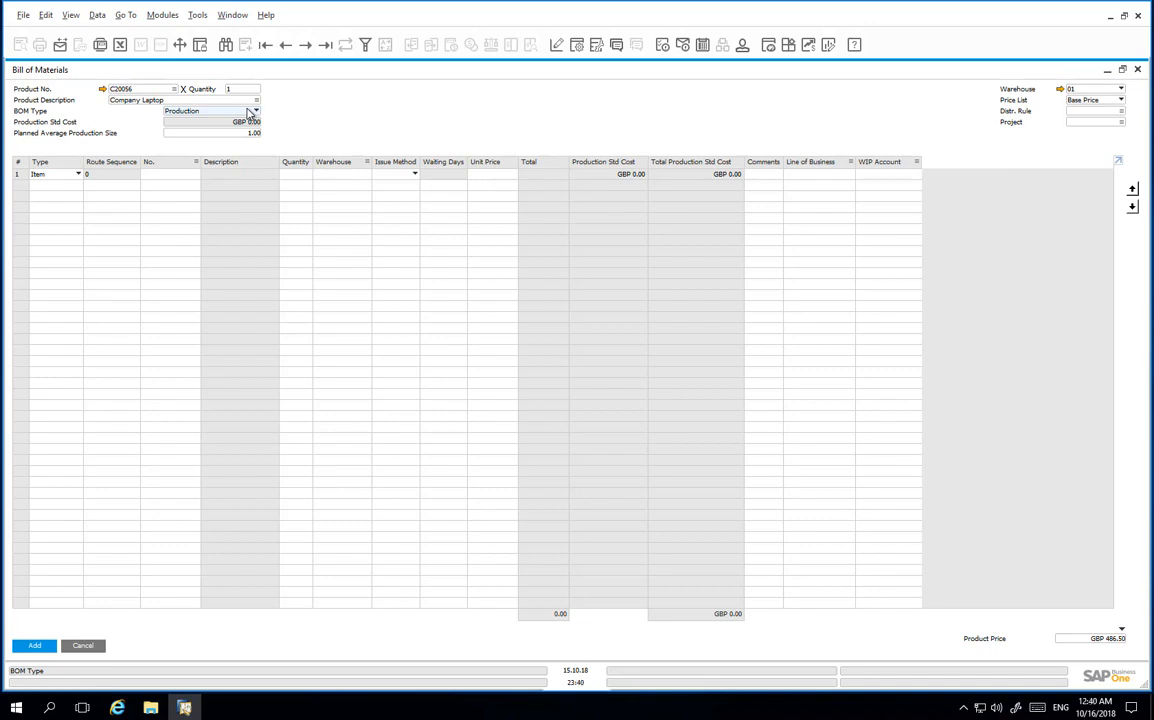
Make row 1 a Route Stage line set to the Assembly stage.
left_click(75, 175)
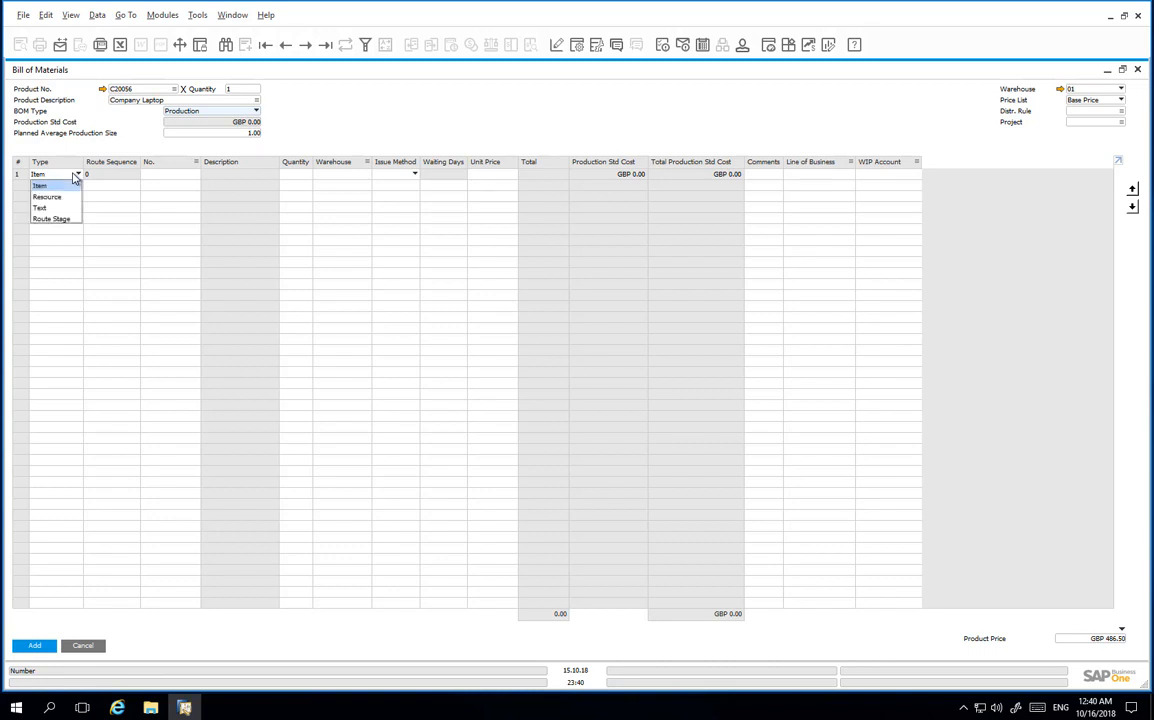
left_click(68, 219)
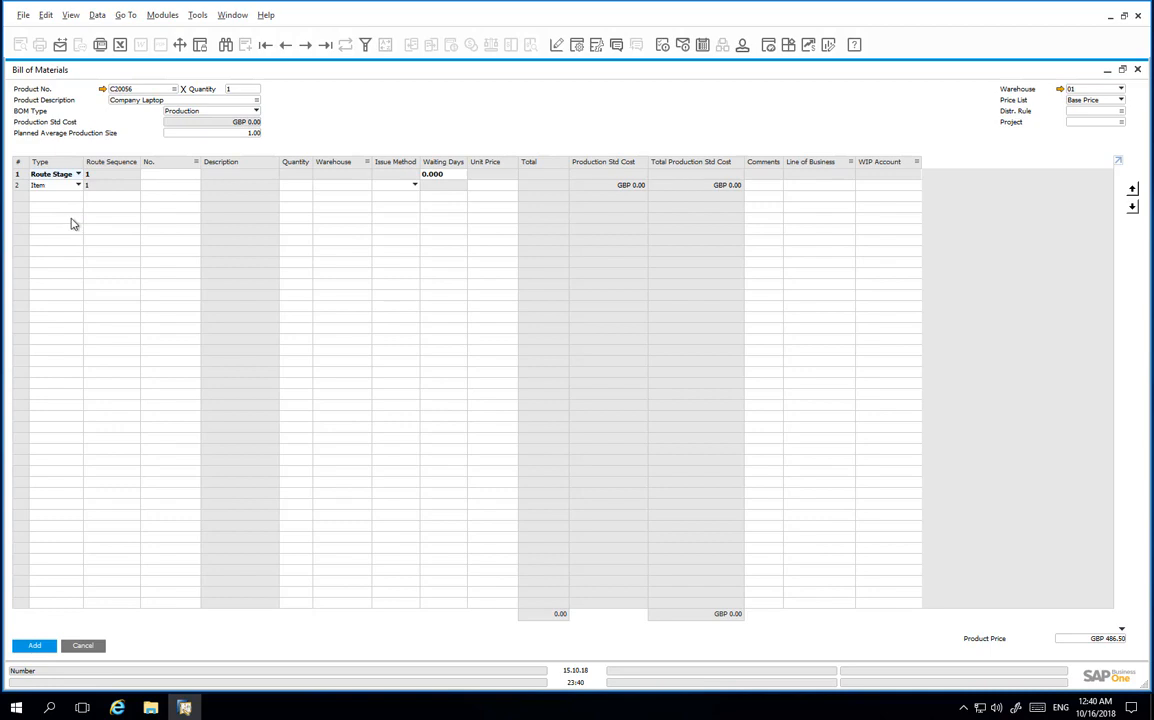
left_click(195, 175)
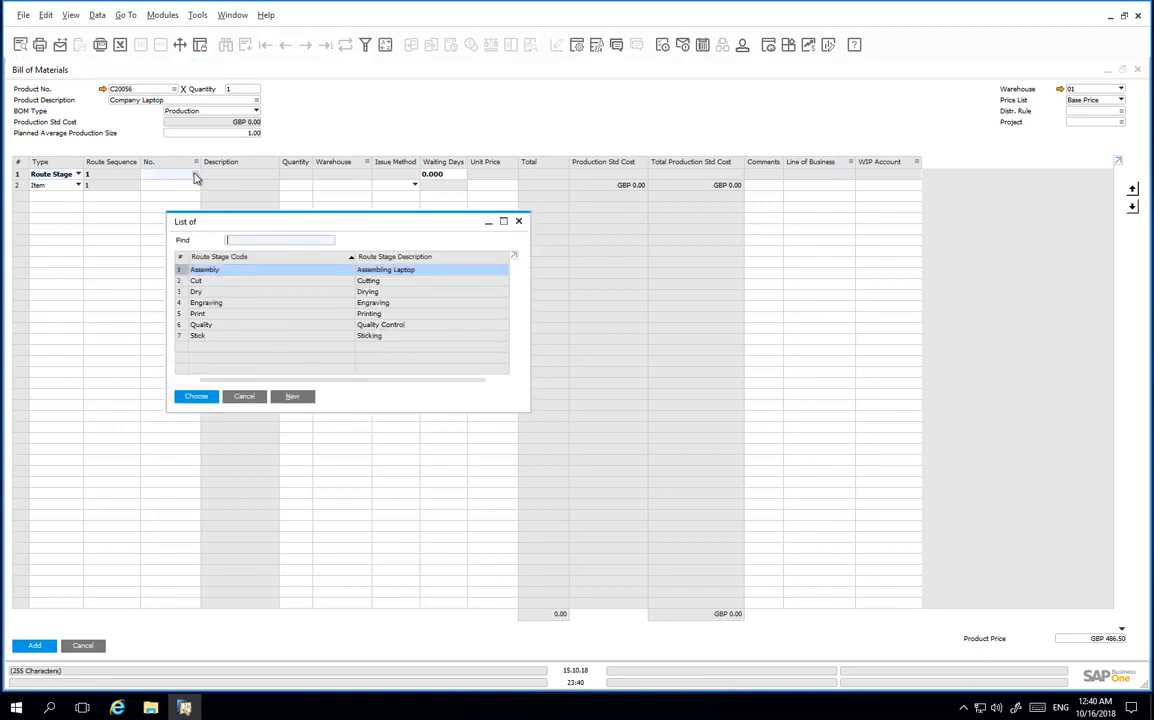
double_click(233, 270)
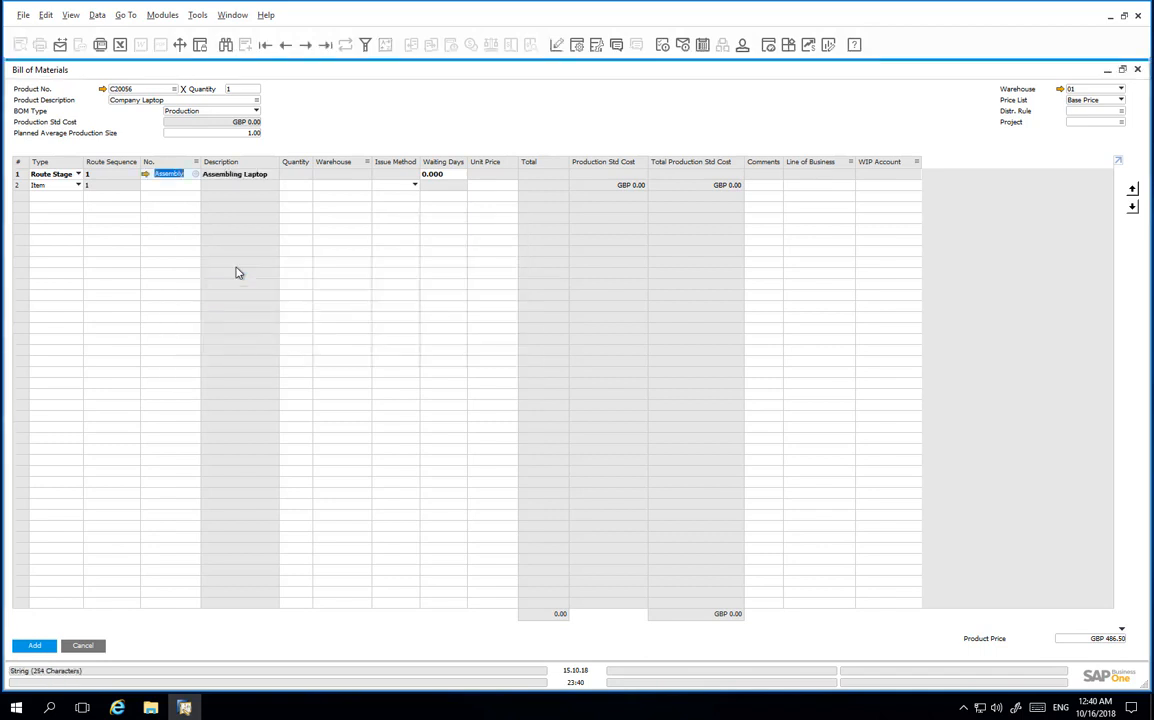
Add a text line on row 2 reading 'Assembly of a customised laptop'.
left_click(78, 185)
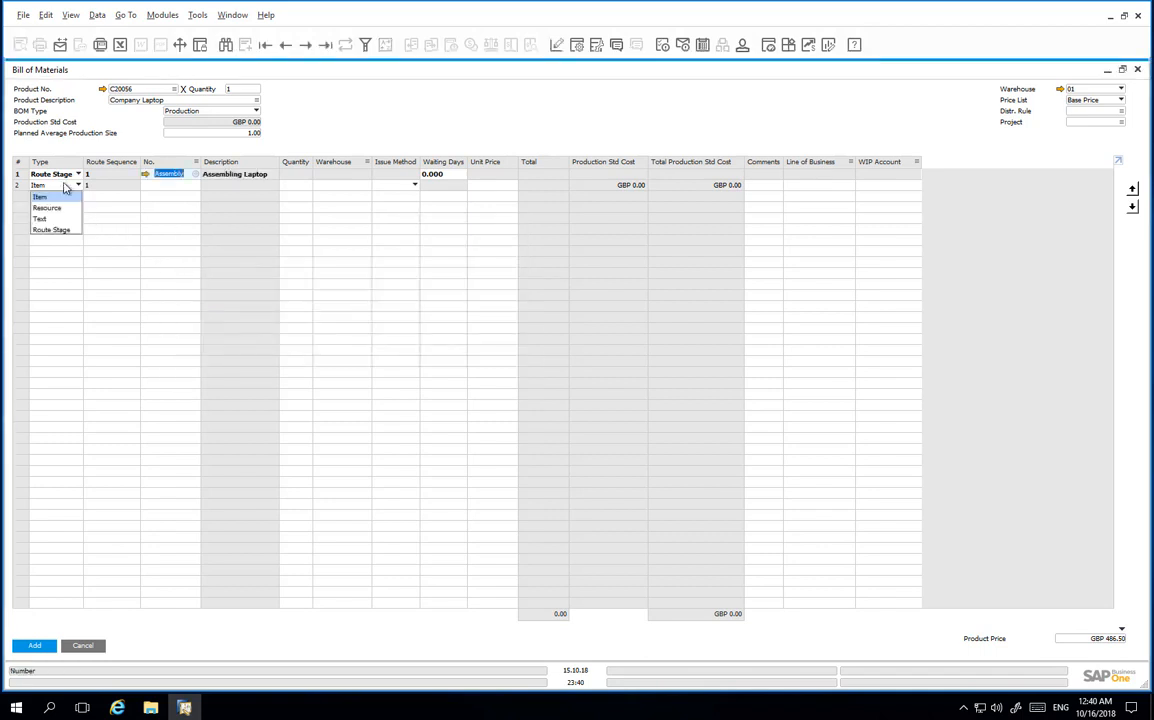
left_click(59, 220)
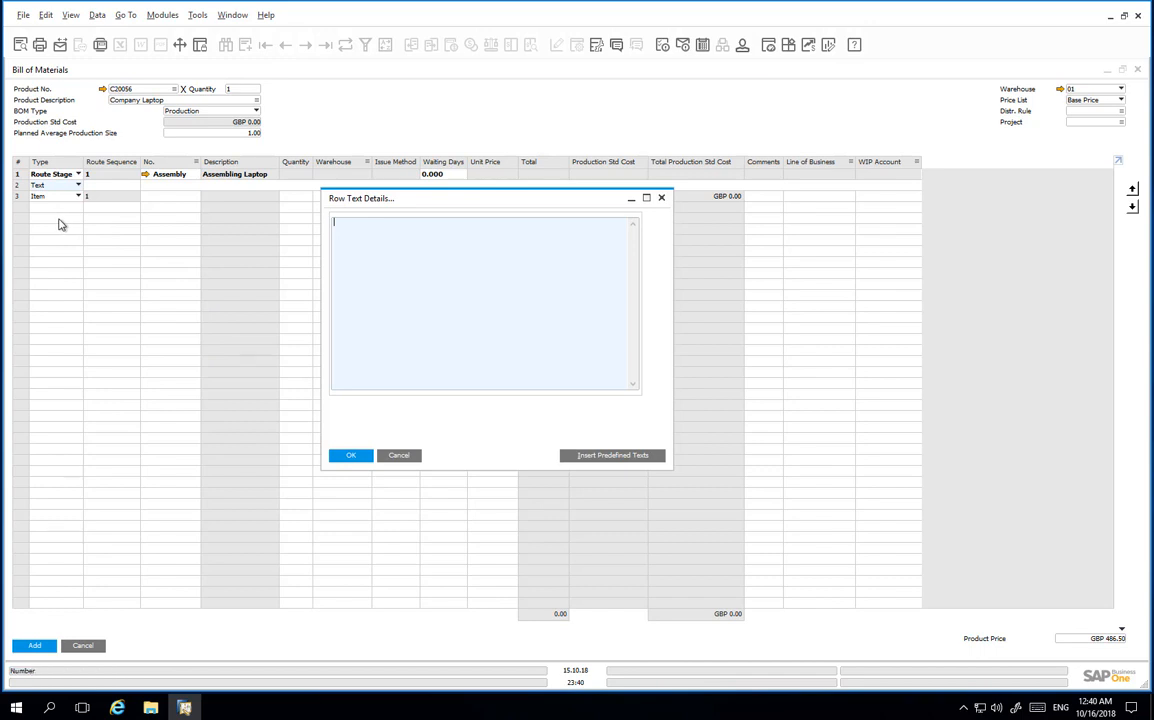
type("Assembly of a customised laptop")
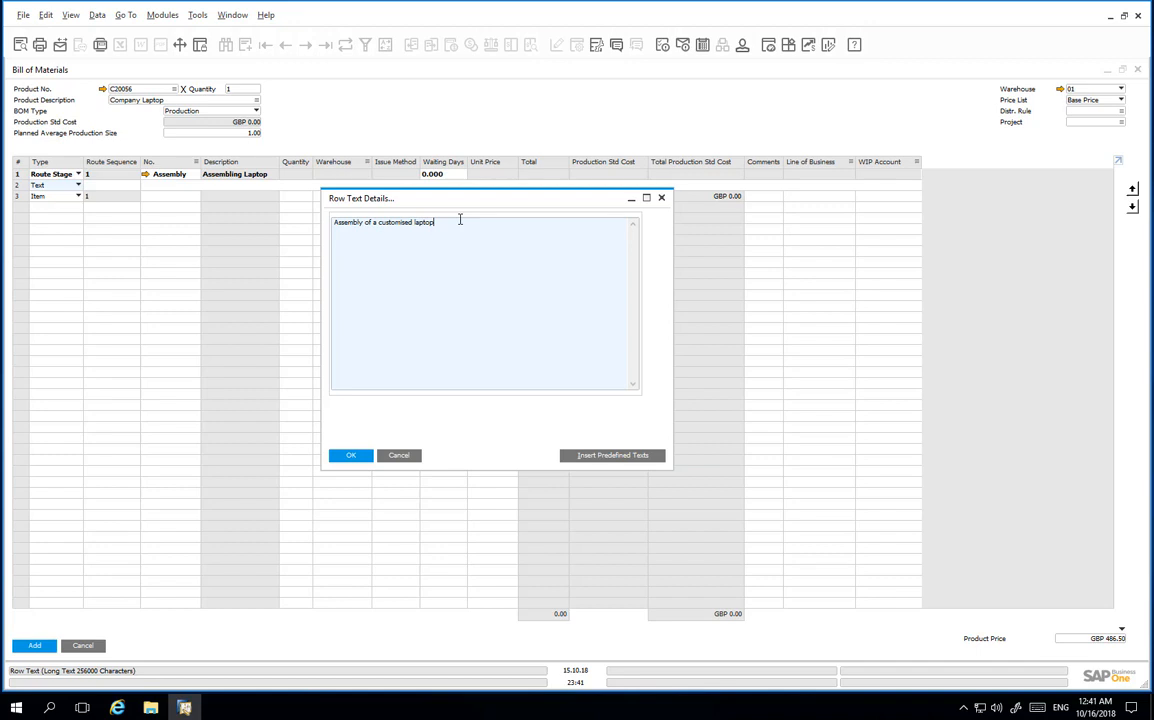
left_click(369, 456)
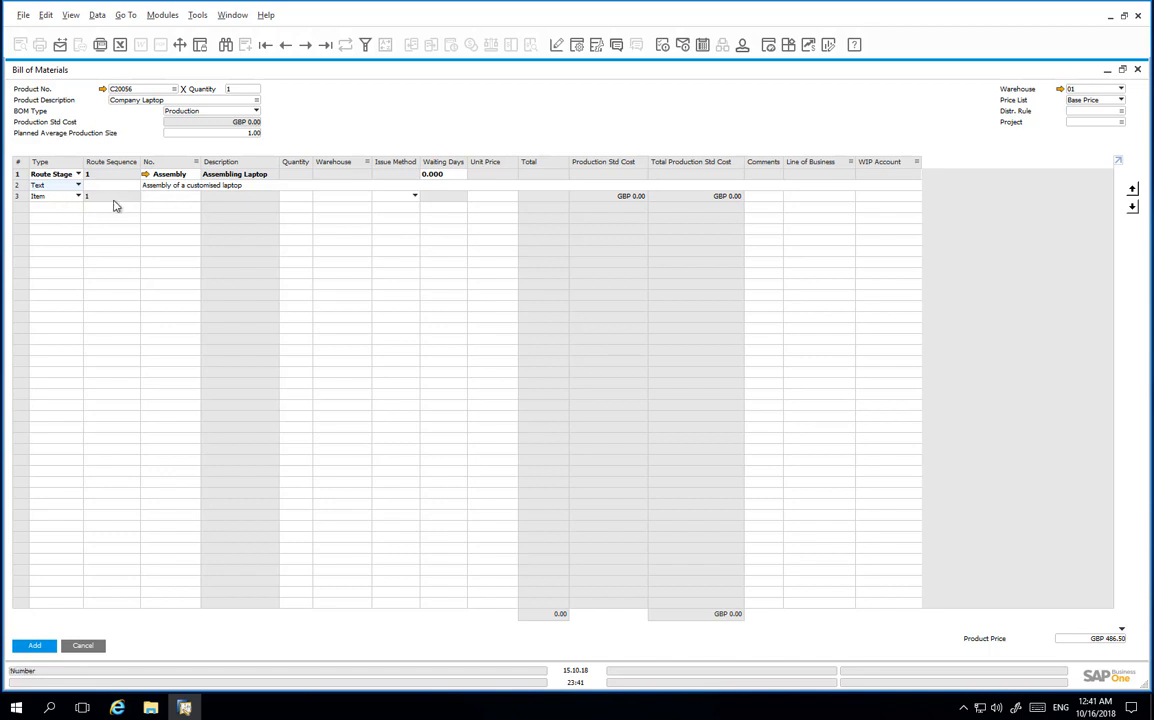
Add Motherboard P4 Turbo, Laptop Case, Laptop Keyboard, Laptop Screen and Hard Drive as components.
left_click(198, 202)
left_click(197, 199)
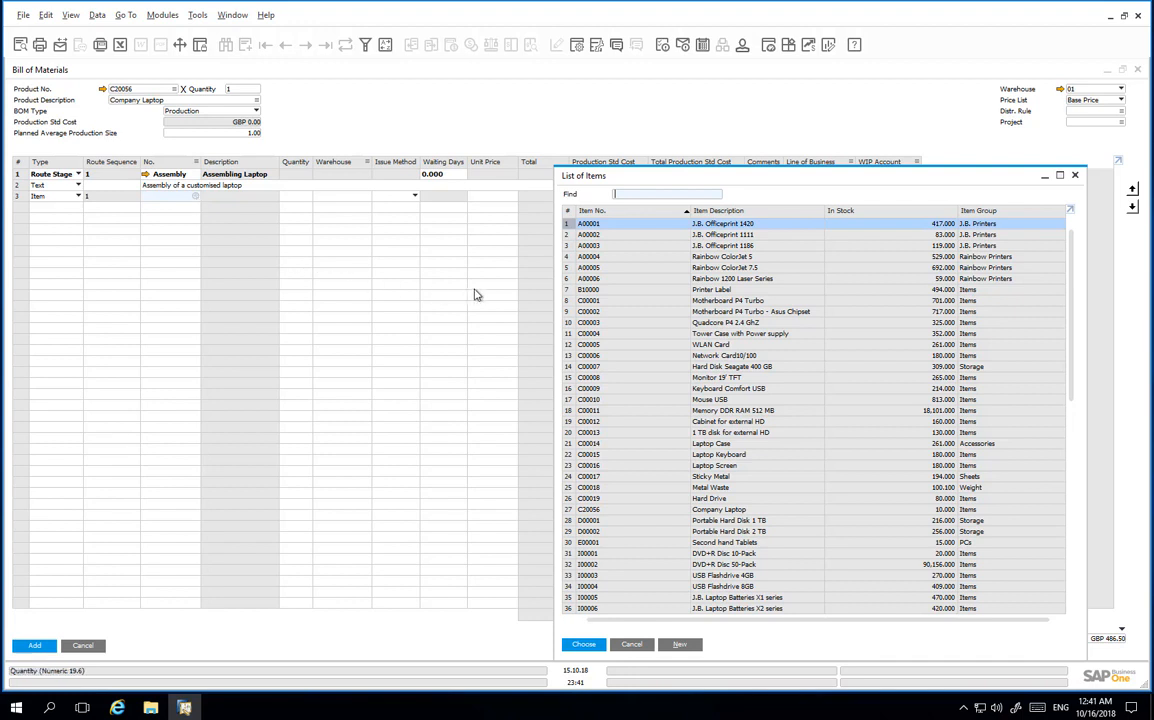
left_click(627, 302)
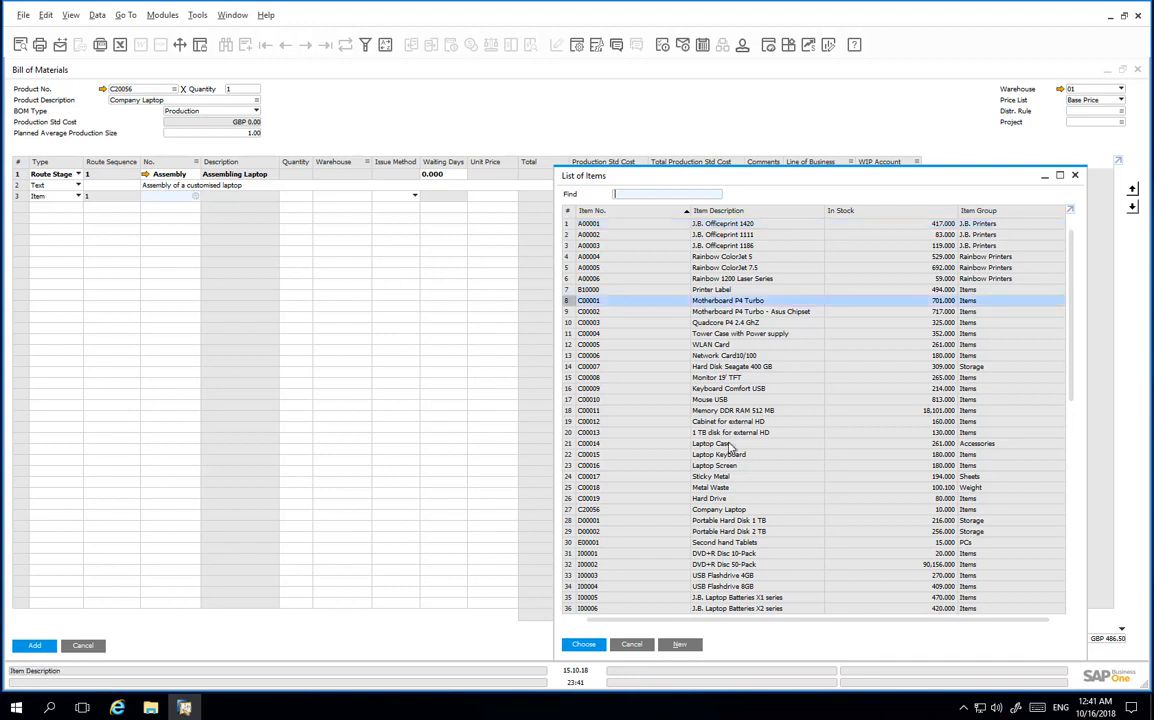
left_click(733, 445, "ctrl")
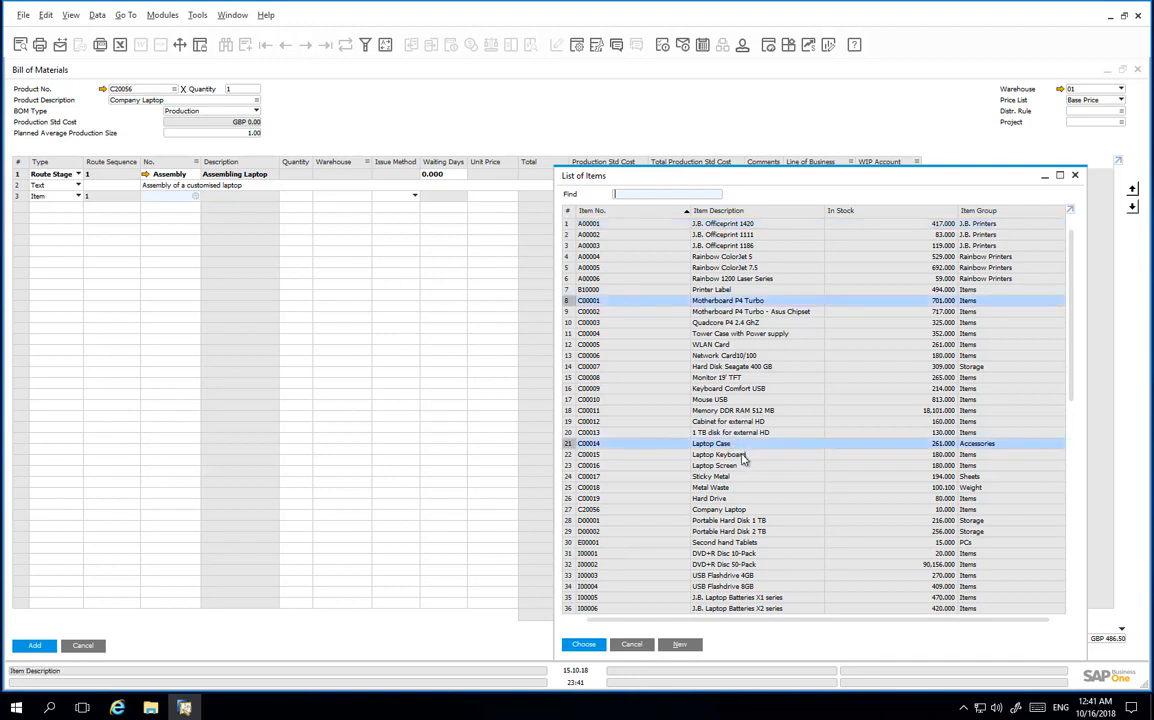
left_click(740, 455, "ctrl")
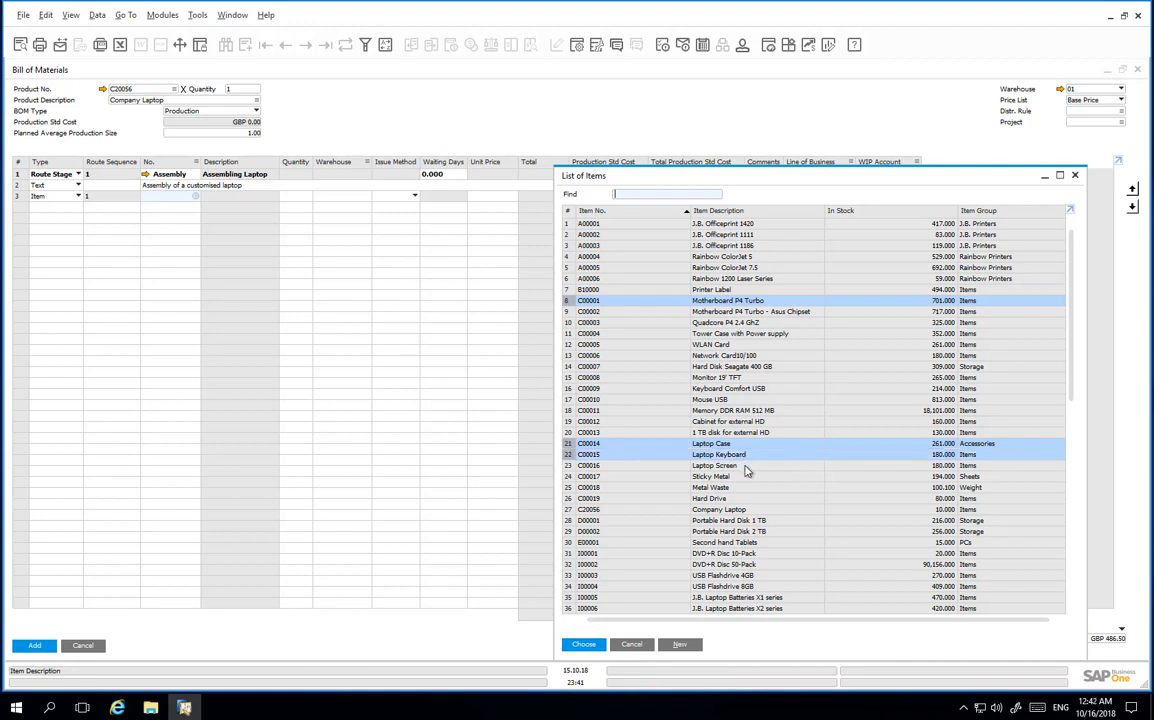
left_click(745, 467, "ctrl")
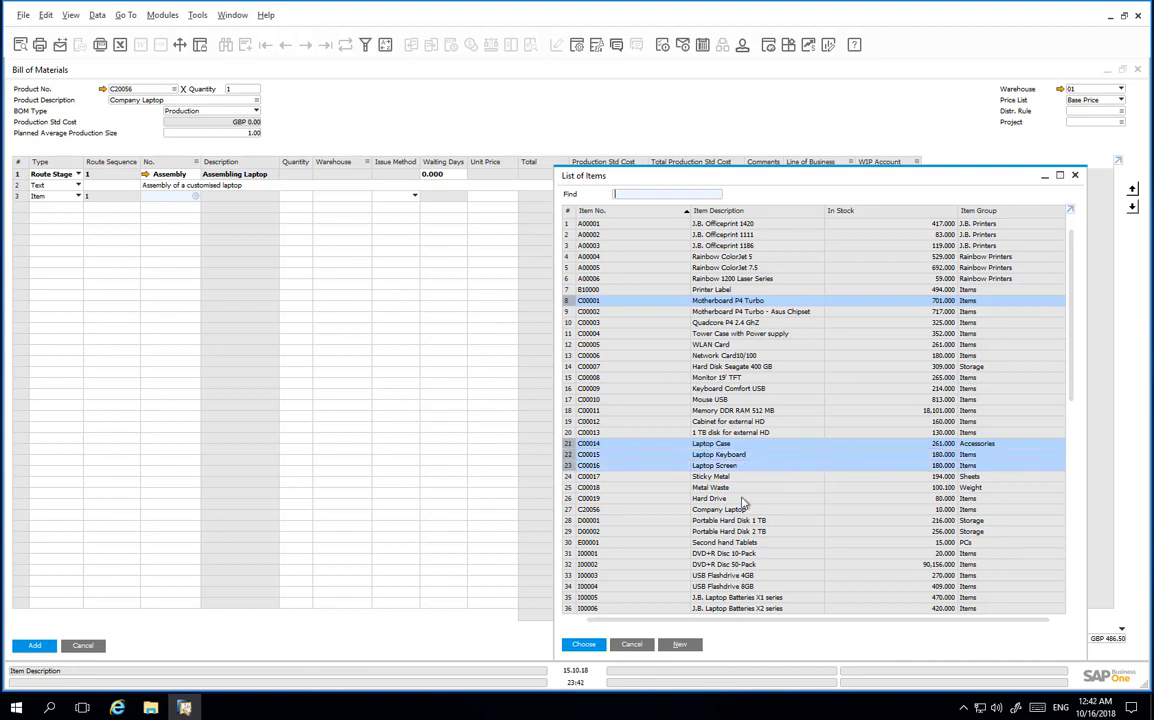
left_click(742, 499, "ctrl")
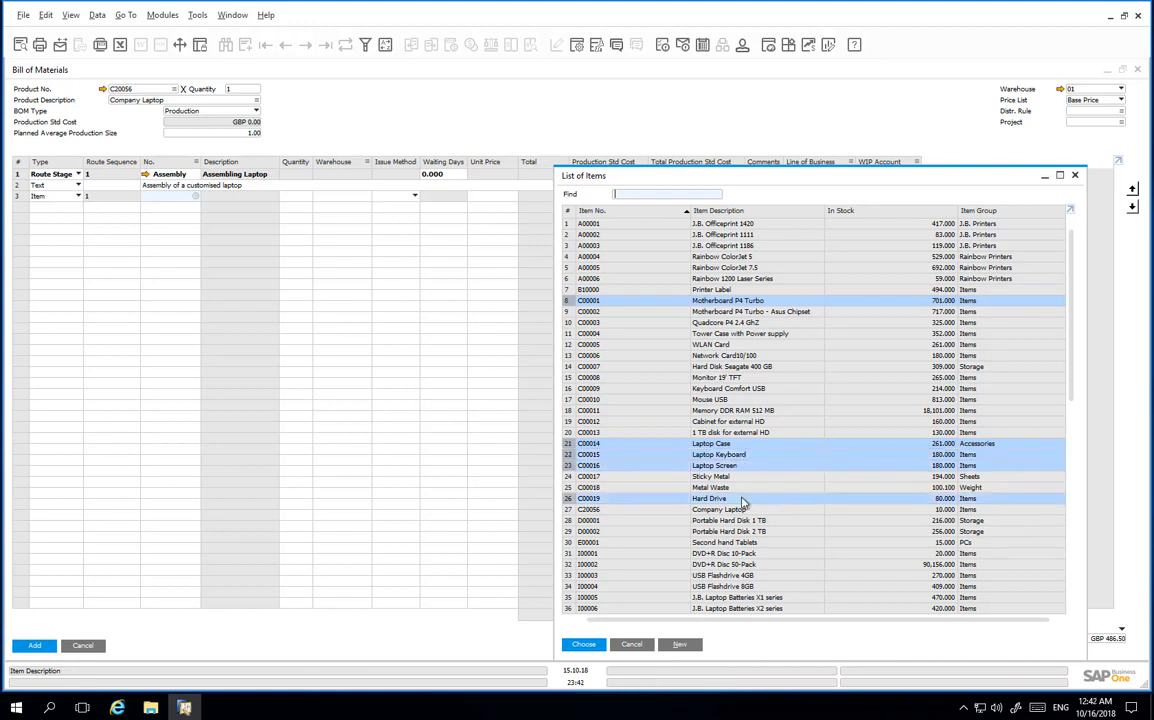
left_click(597, 646)
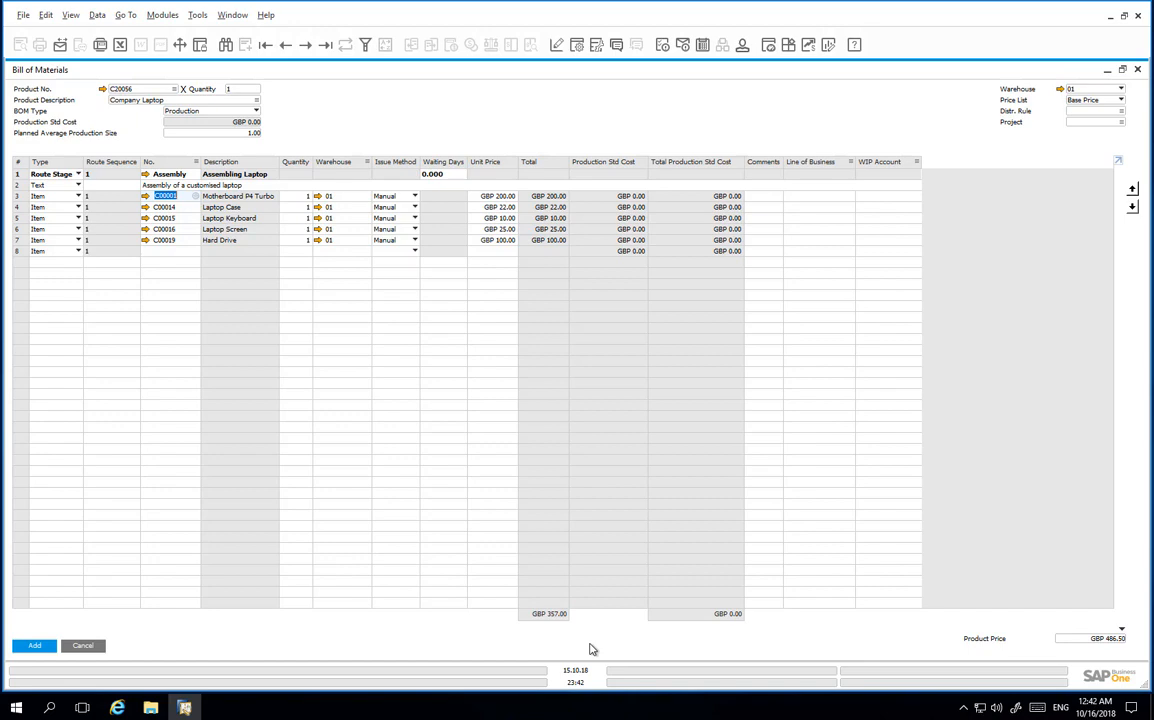
left_click(65, 255)
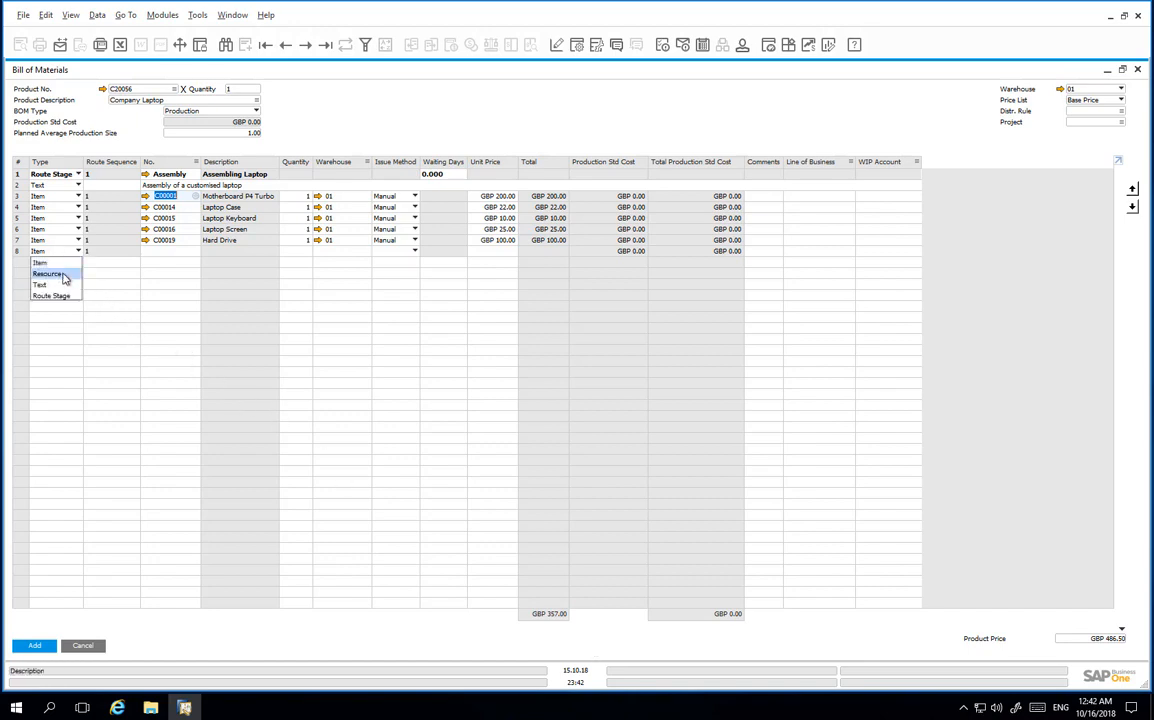
Add resource R300007 Junior Technician on row 8 with quantity 0.5.
left_click(71, 273)
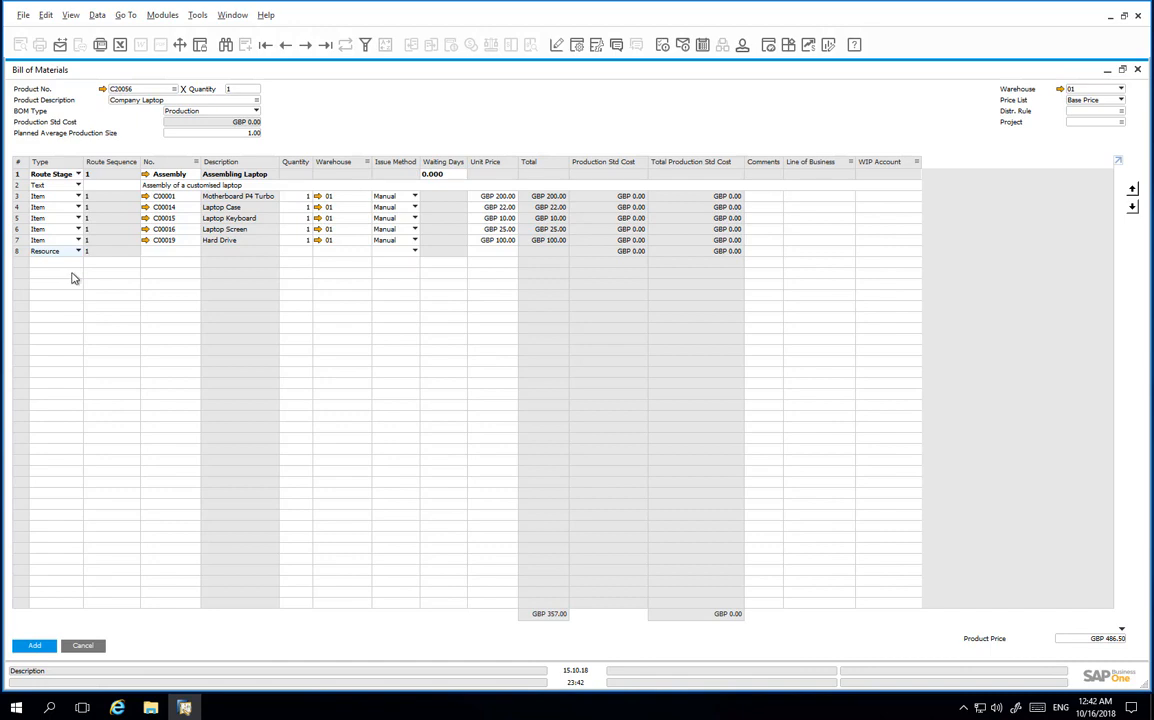
left_click(196, 252)
key("Tab")
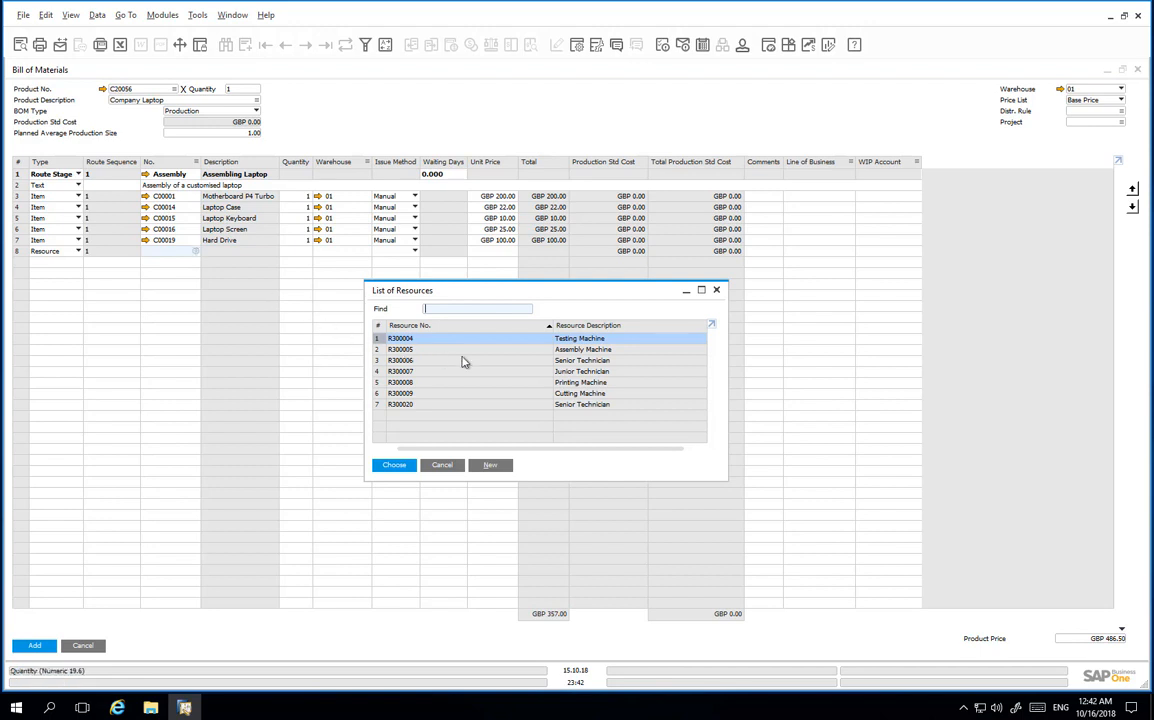
left_click(574, 372)
double_click(574, 376)
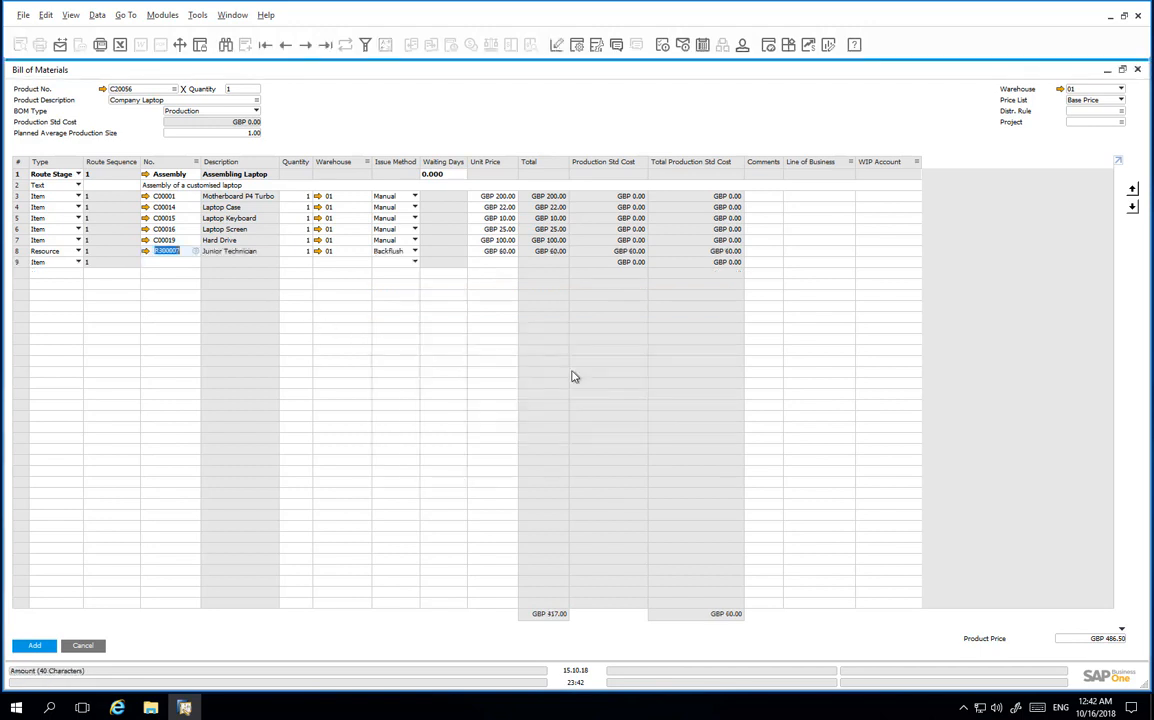
left_click(297, 255)
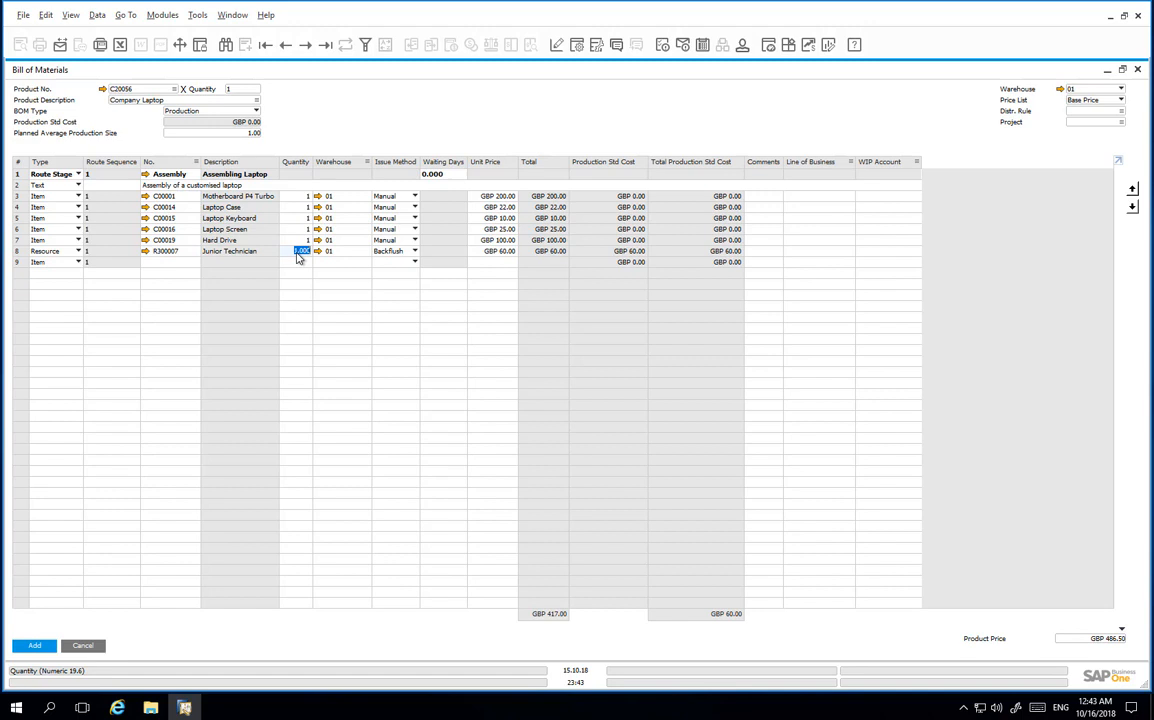
type("0.5")
key("Tab")
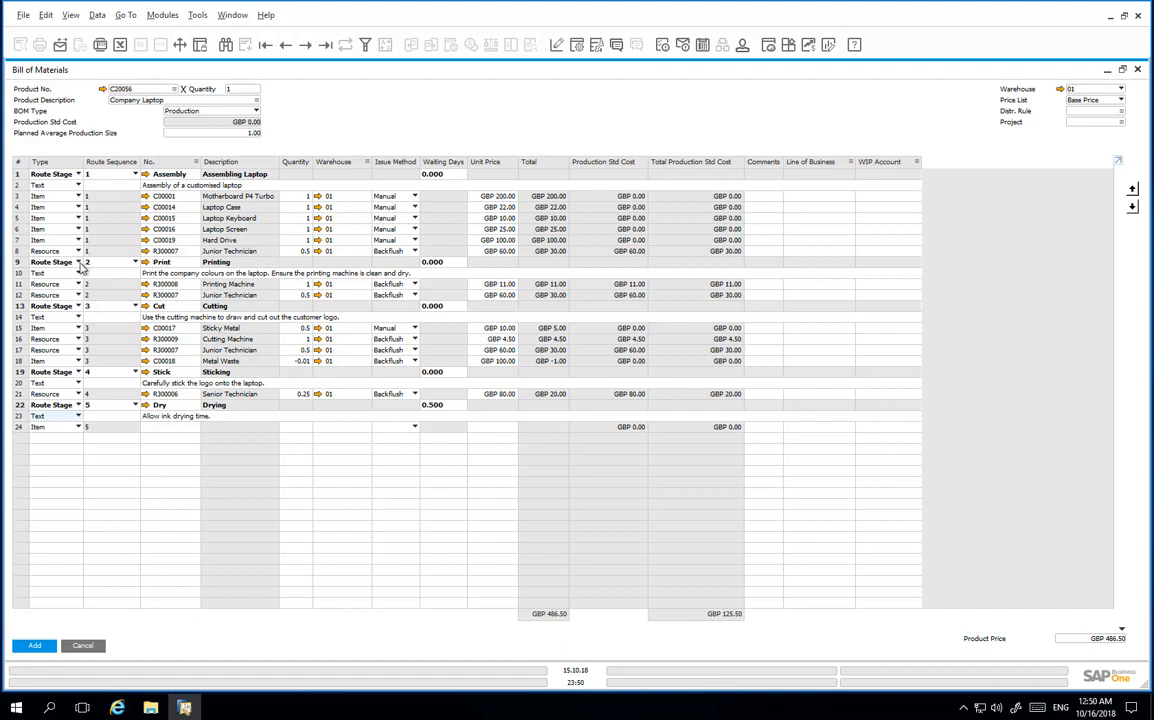
left_click(28, 261)
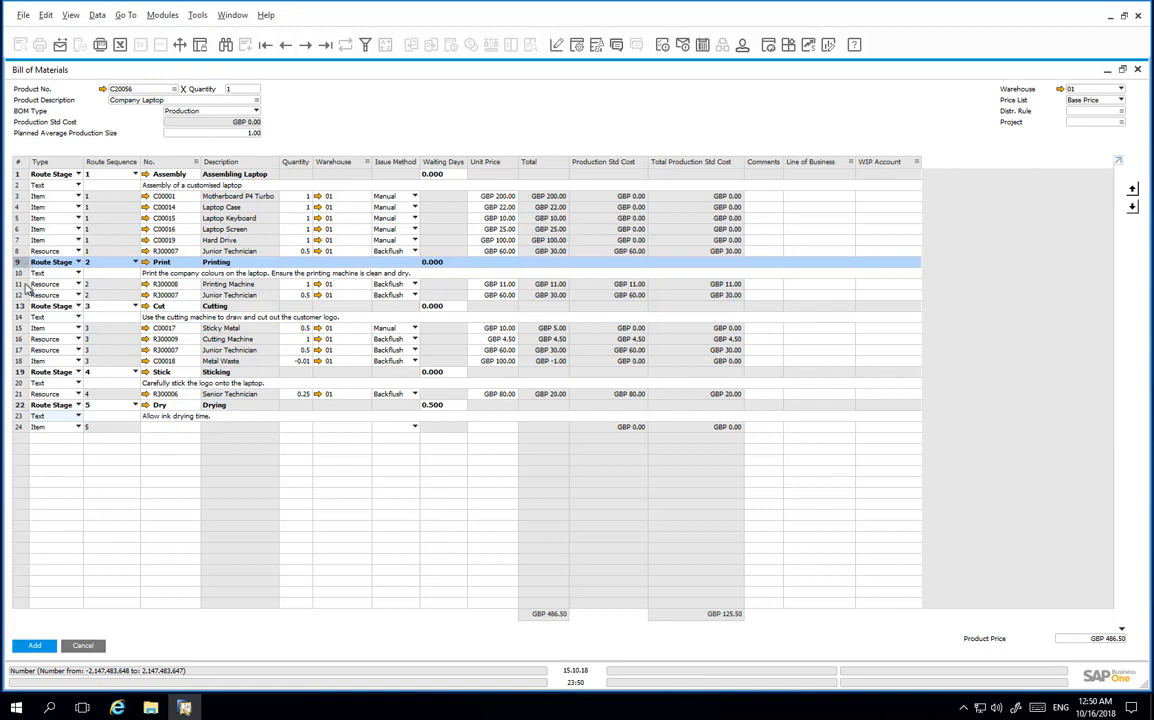
left_click(27, 285)
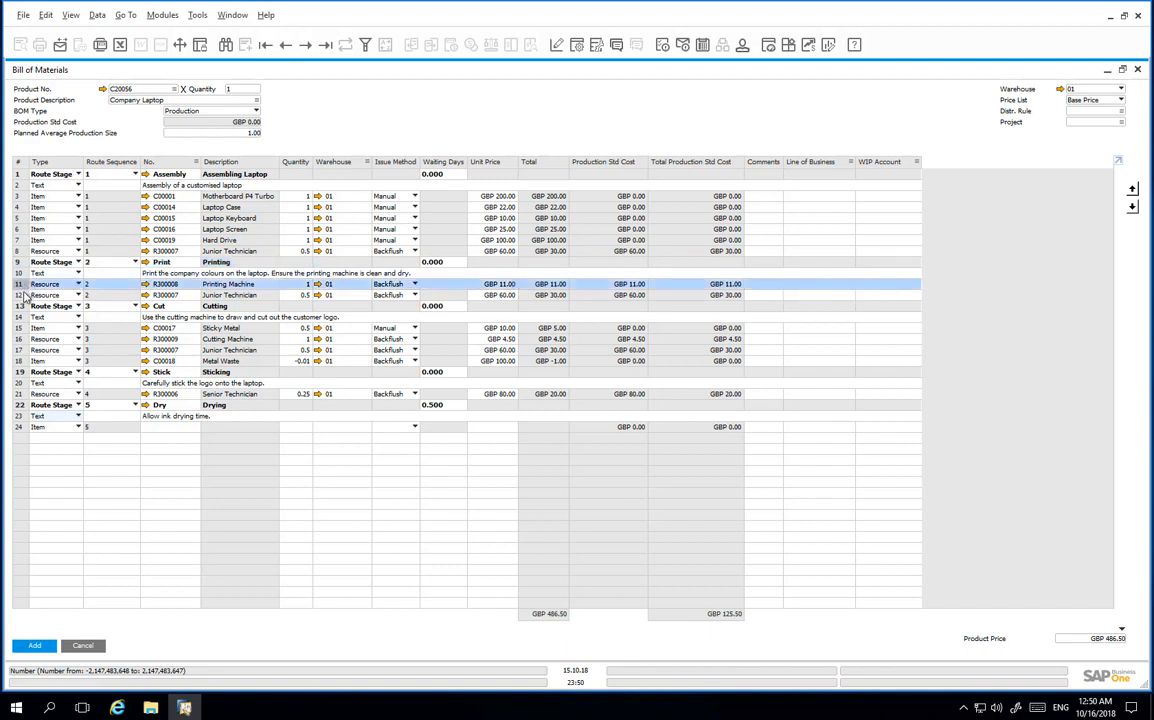
left_click(22, 296)
left_click(18, 306)
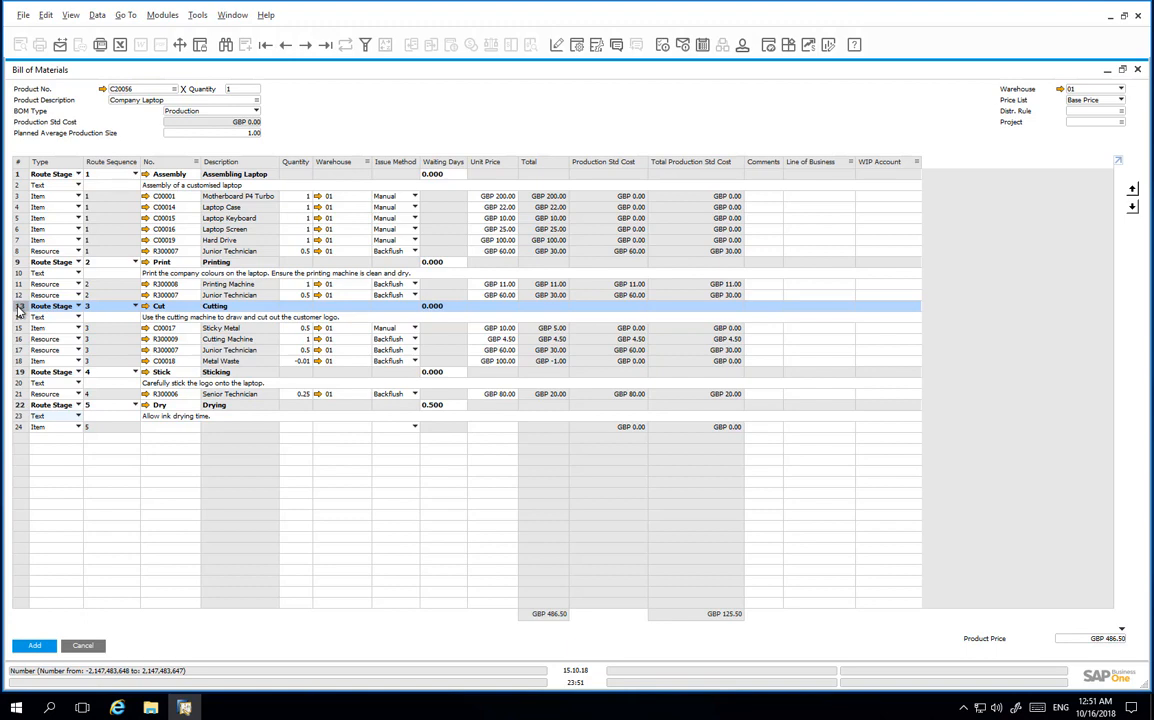
left_click(18, 362)
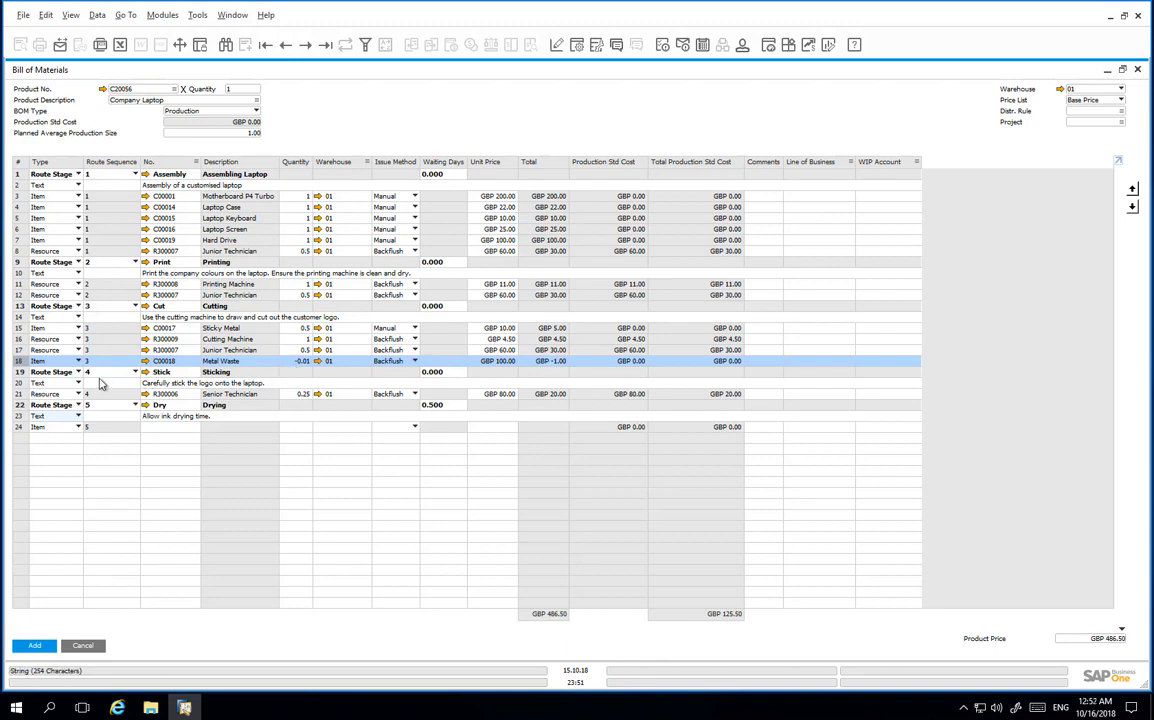
left_click(20, 372)
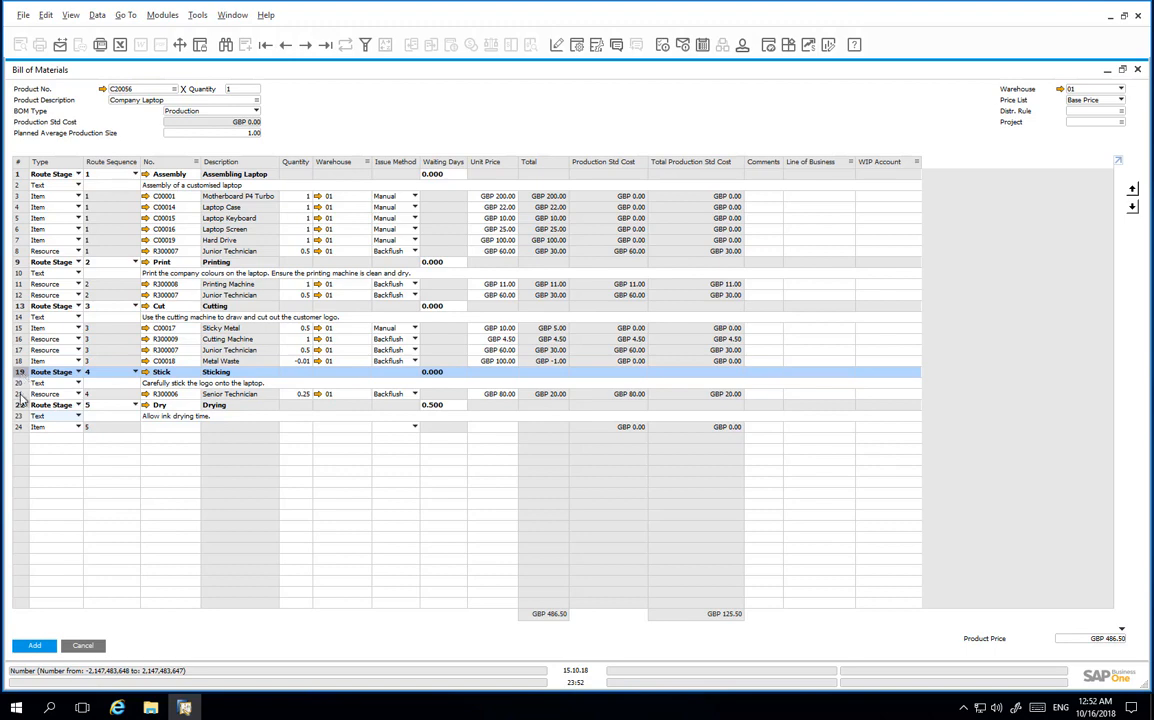
left_click(19, 394)
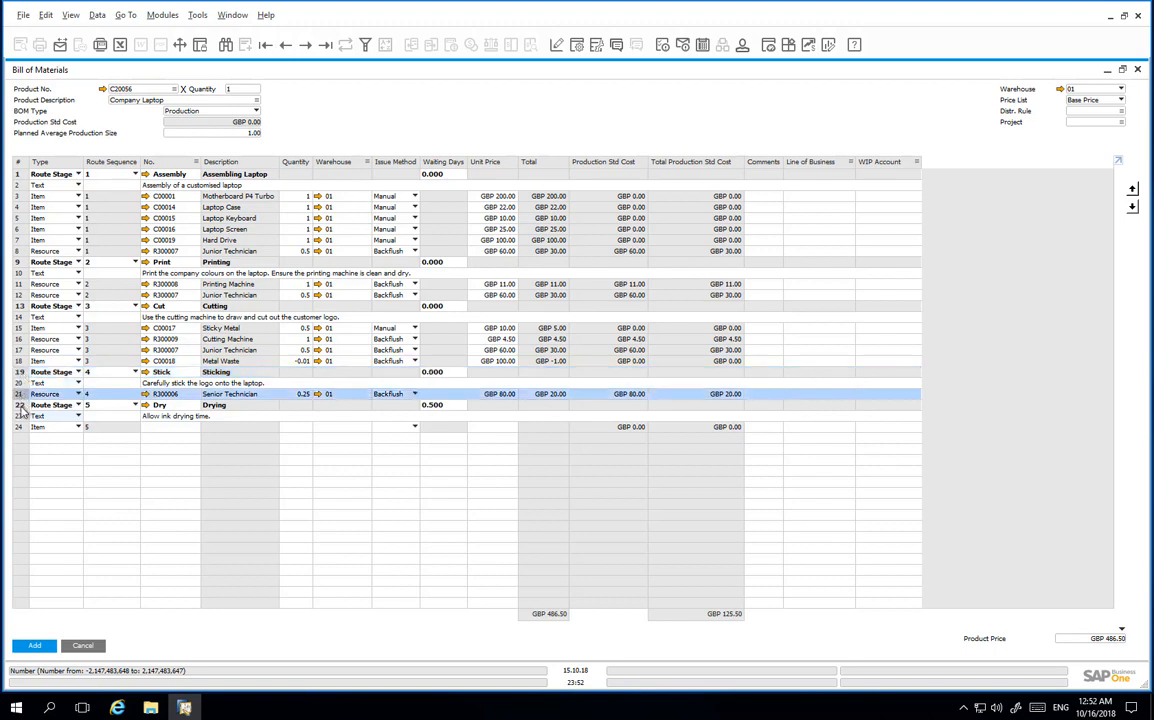
left_click(19, 406)
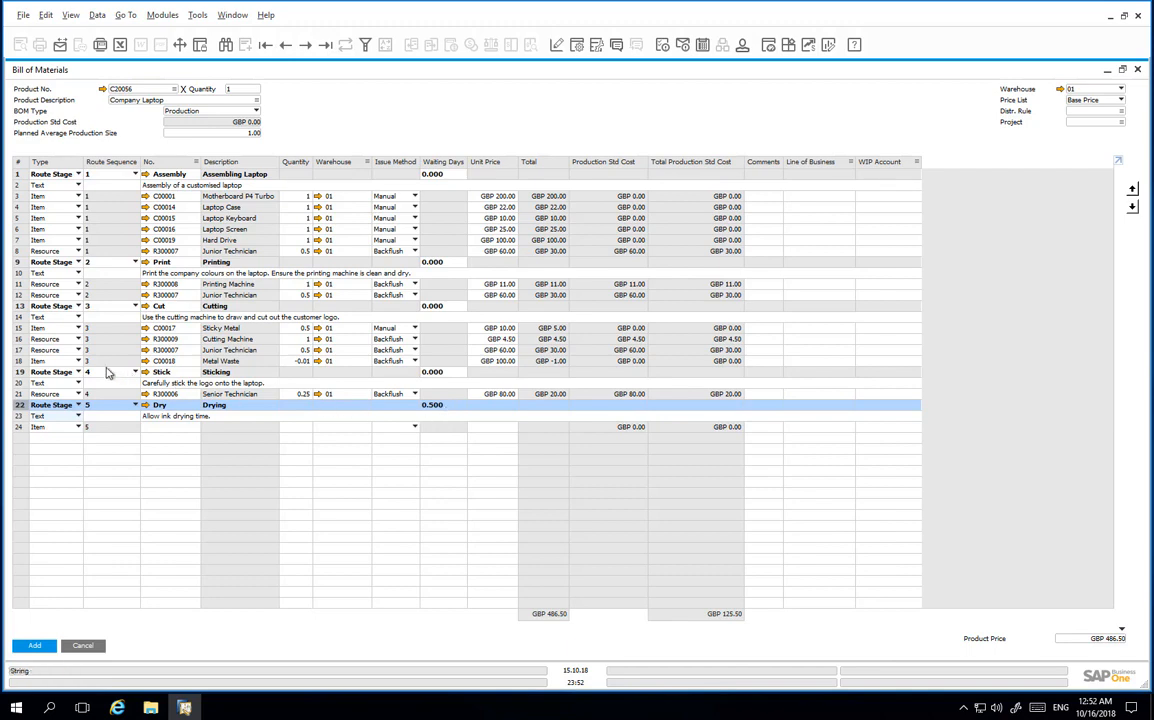
Move Junior Technician between Sticky Metal and Cutting Machine in the Cut stage.
left_click(17, 350)
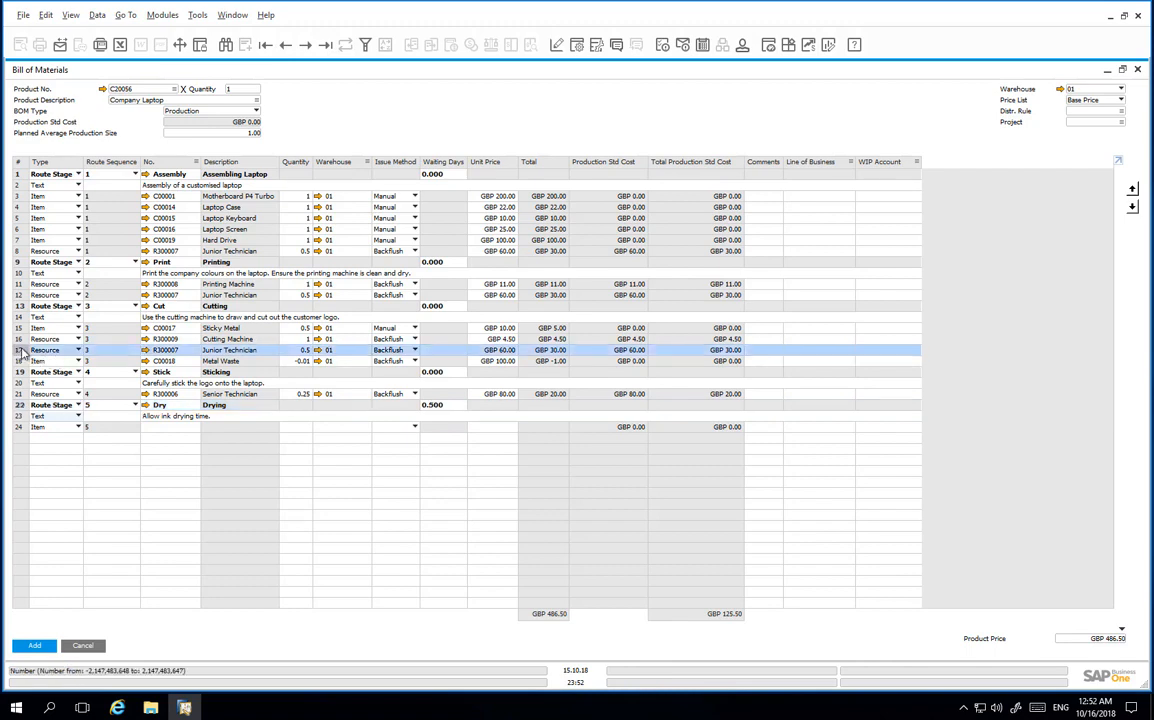
left_click(1133, 190)
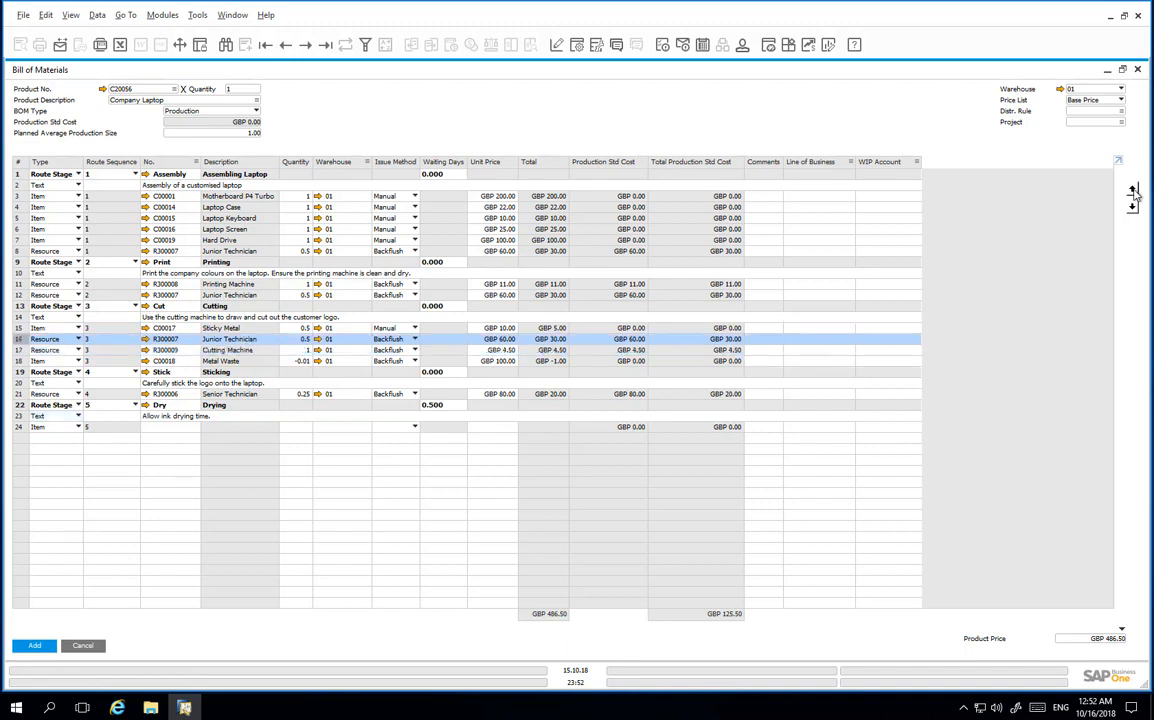
left_click(1133, 190)
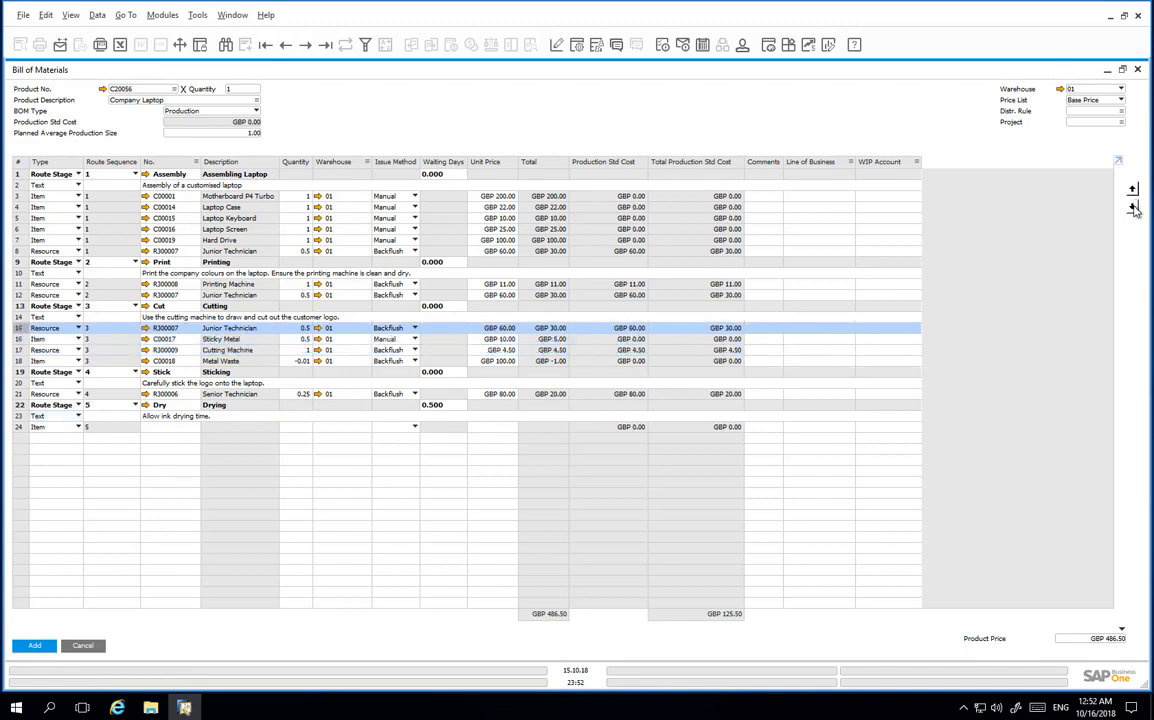
left_click(1133, 207)
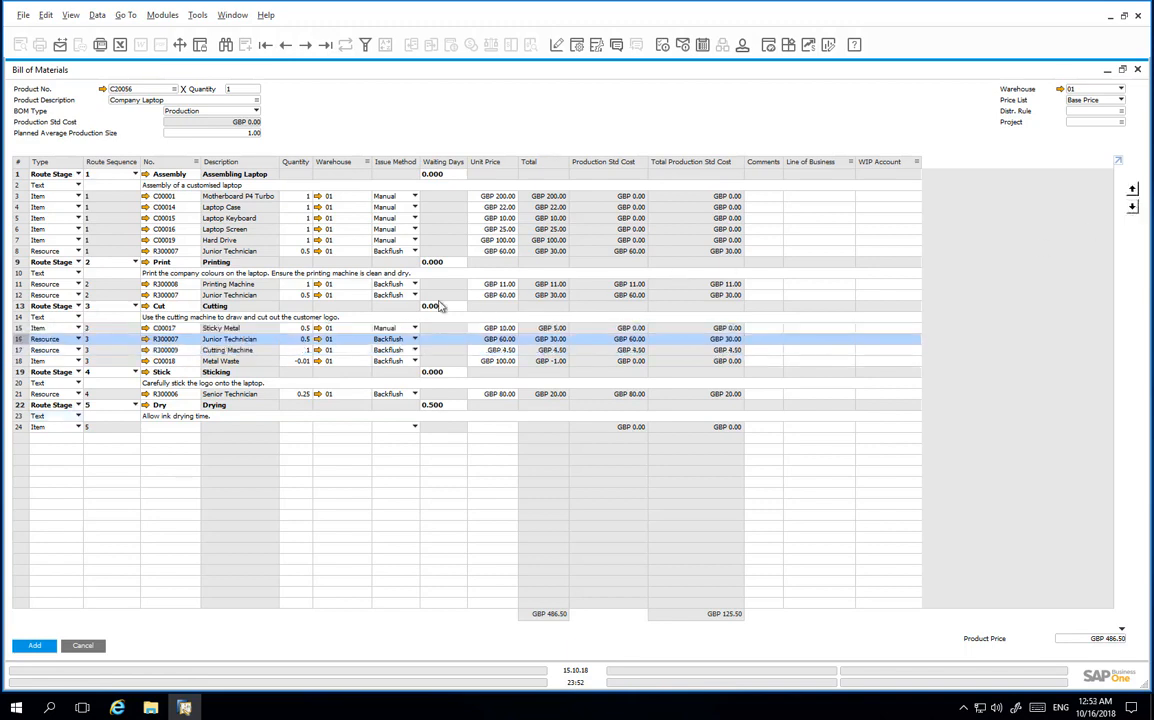
left_click_drag(18, 317, 17, 368)
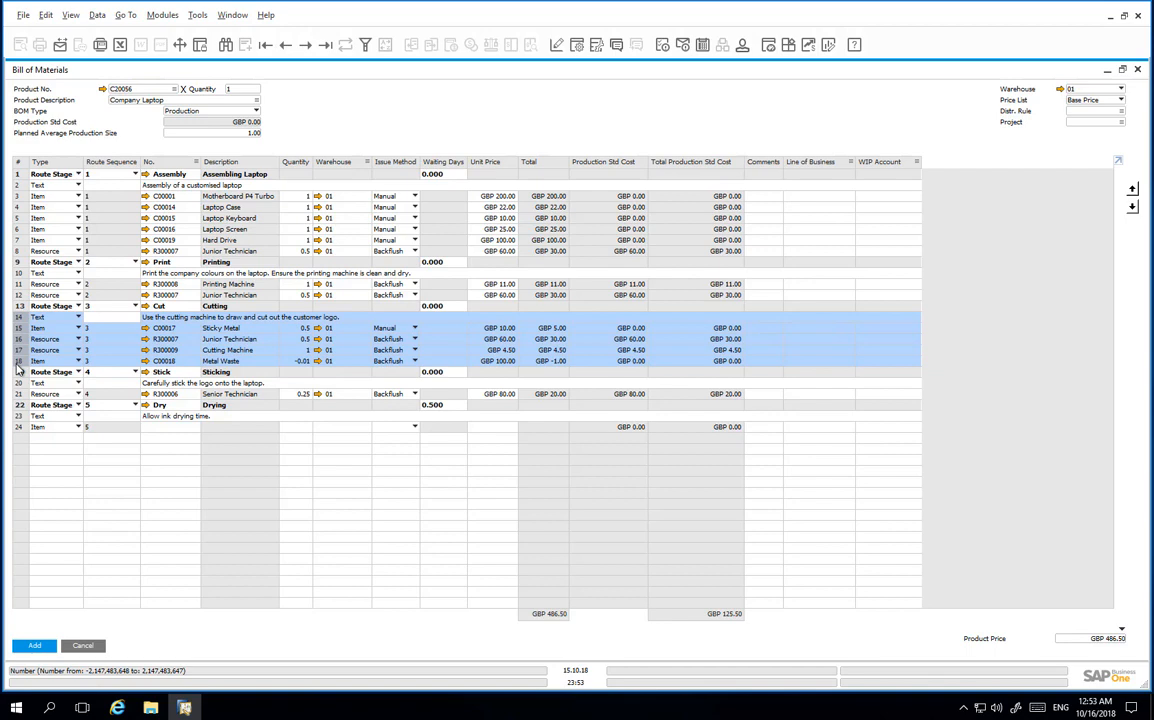
Save the Company Laptop BOM and reload the last saved record.
left_click(18, 372)
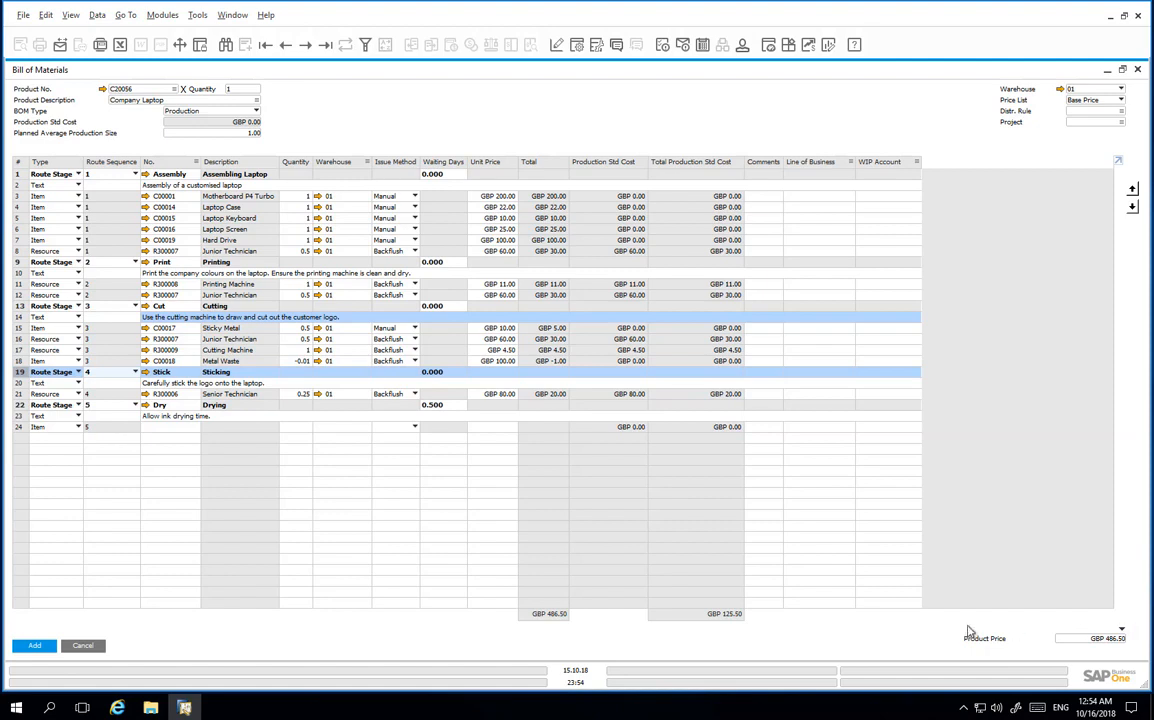
left_click(35, 646)
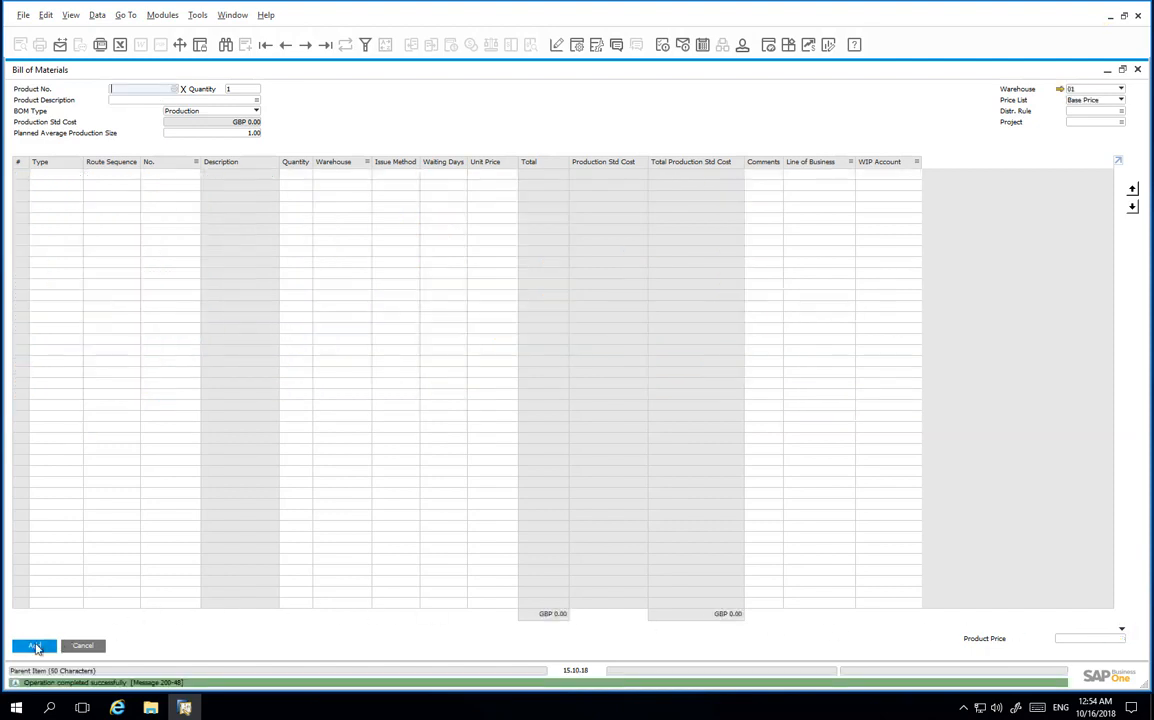
left_click(285, 45)
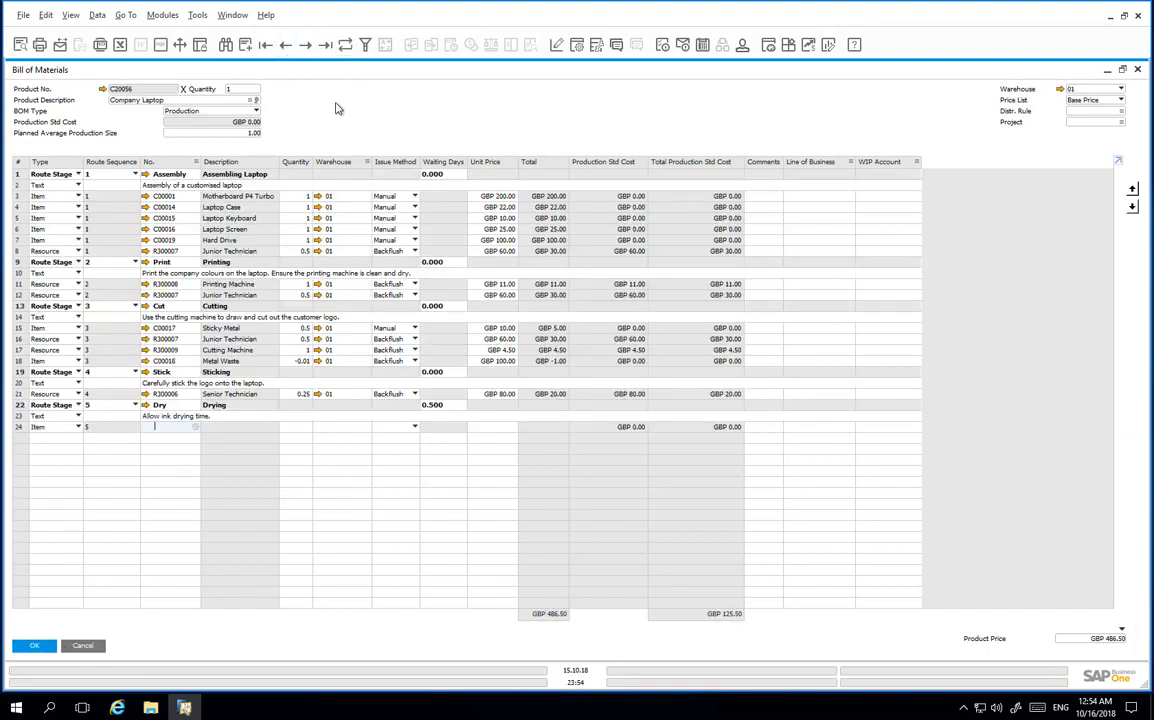